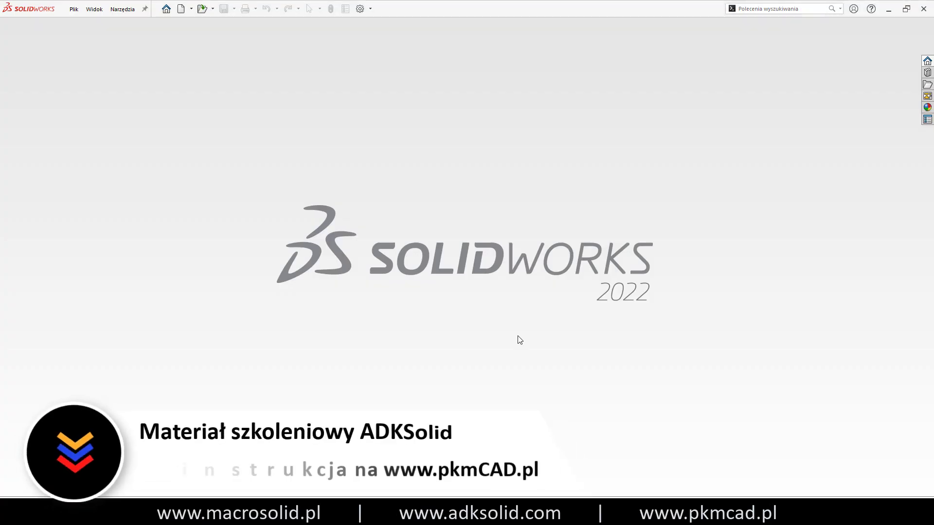
Create a new part document from the 'Część - ADK' template
key("ctrl+n")
double_click(211, 193)
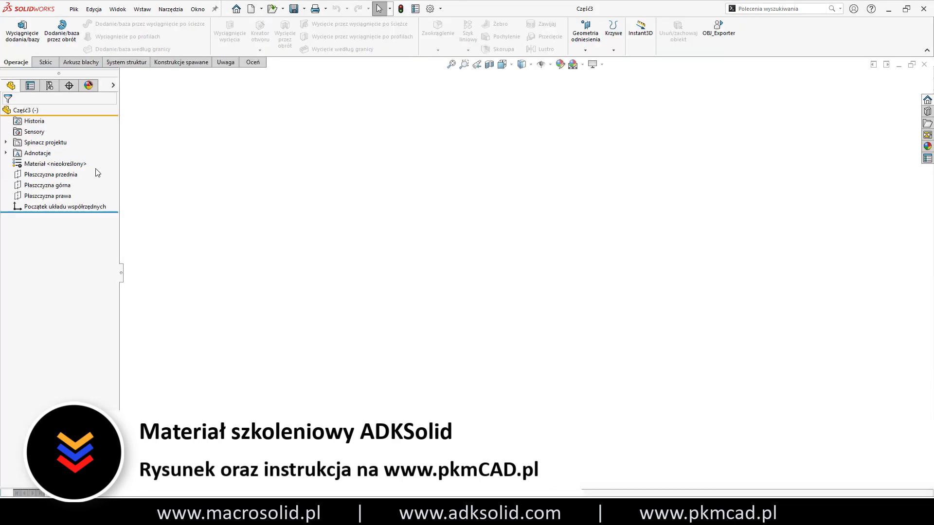
On Płaszczyzna przednia, sketch a 180 mm horizontal centreline from the origin
left_click(48, 174)
left_click(90, 160)
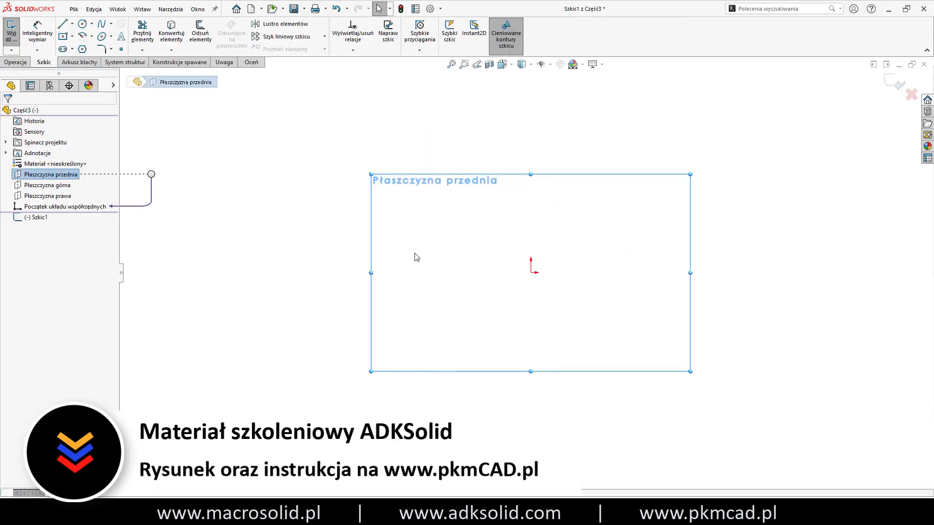
key("s")
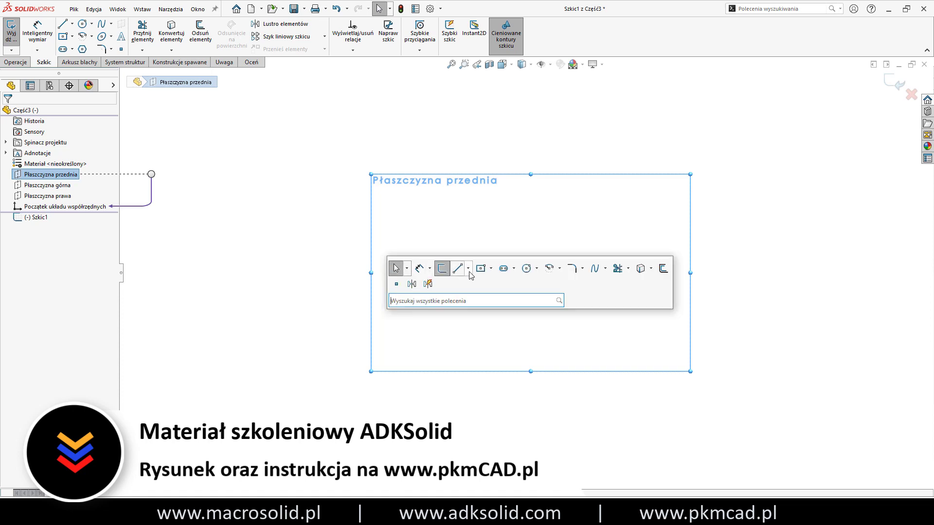
left_click(468, 268)
left_click(472, 295)
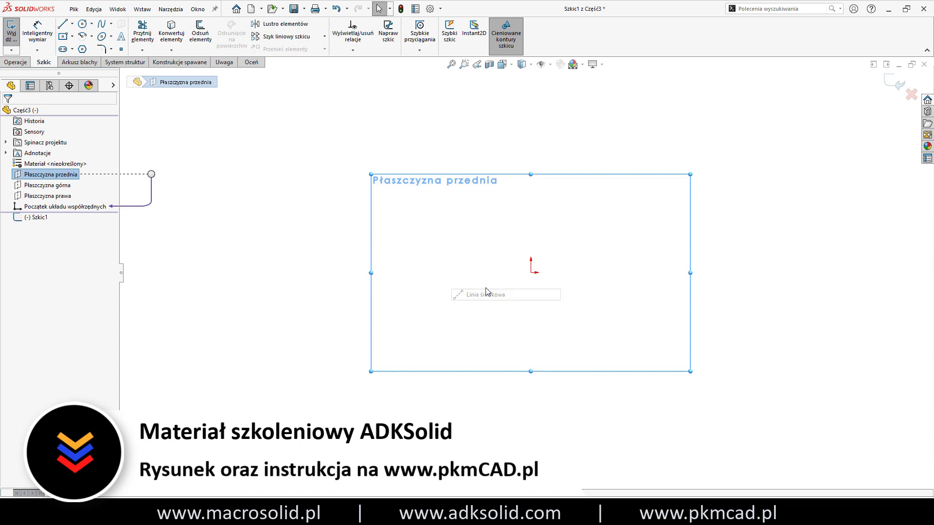
left_click(531, 272)
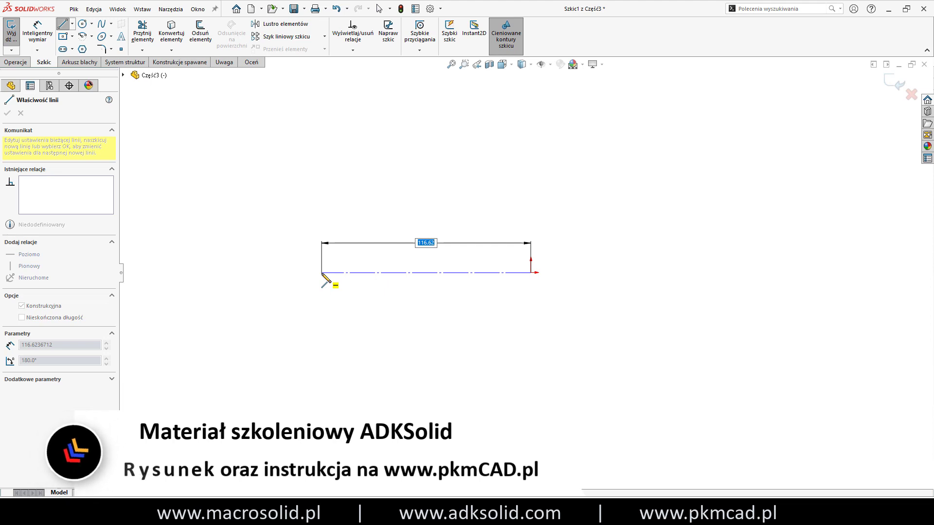
type("180")
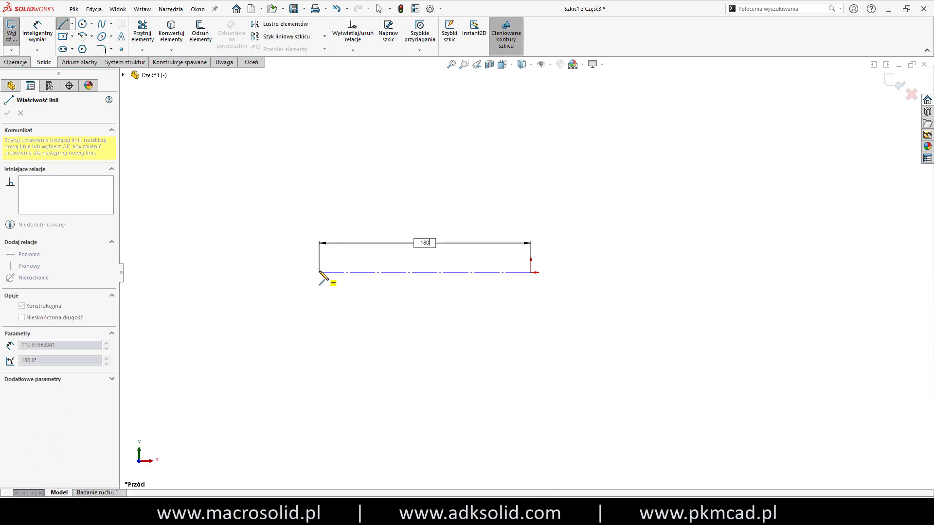
key("Return")
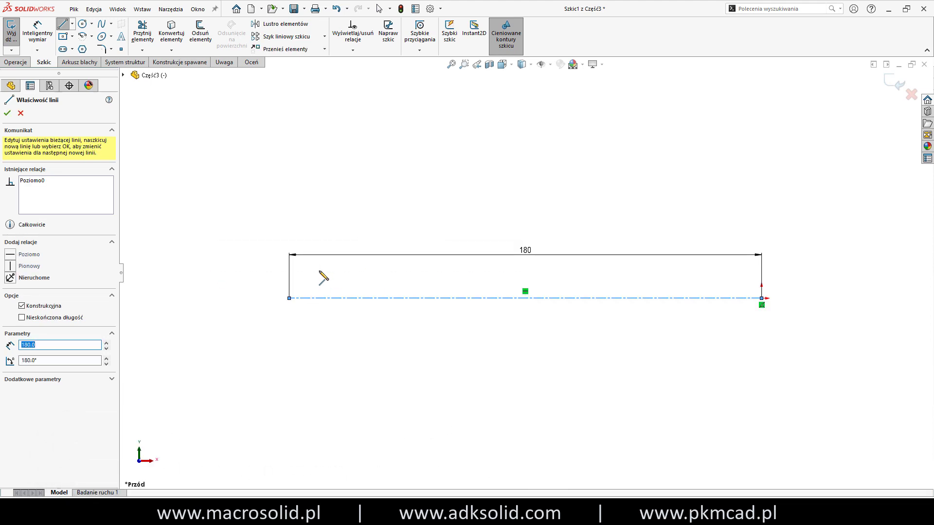
key("Escape")
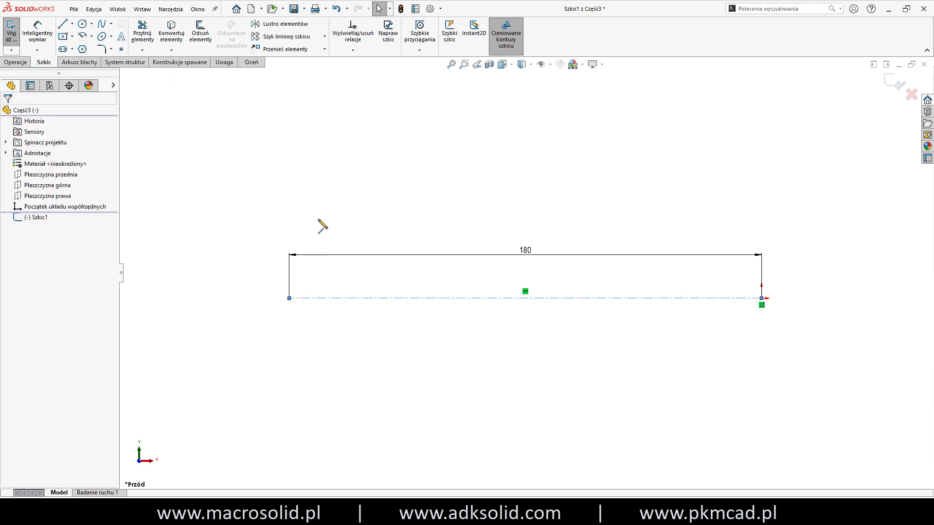
Draw a Ø30 circle at the centreline's left end and a Ø40 circle at the origin
key("s")
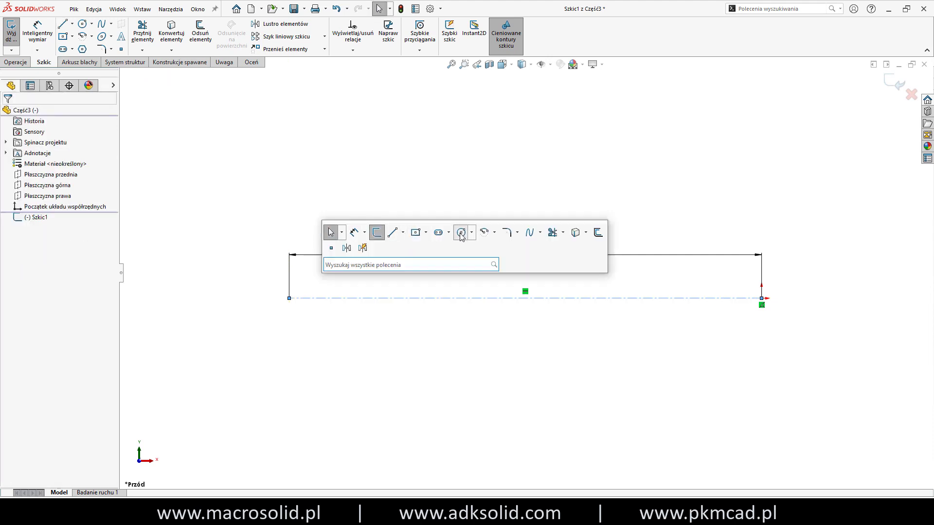
left_click(461, 234)
left_click(289, 298)
left_click(282, 290)
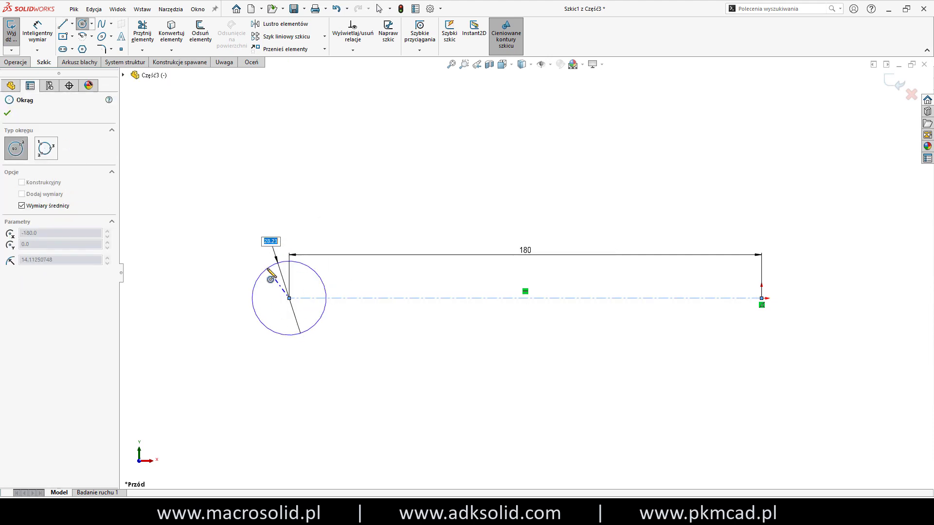
type("30")
key("Return")
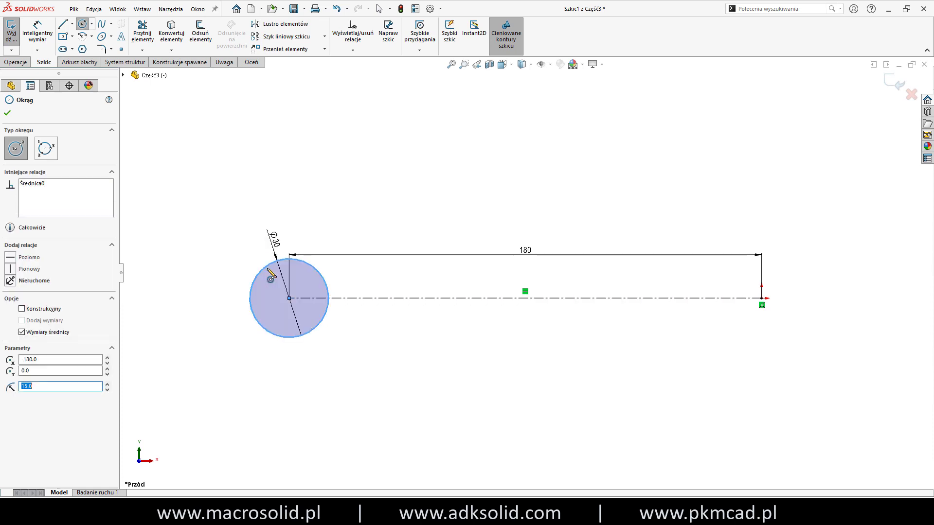
left_click(761, 298)
type("40")
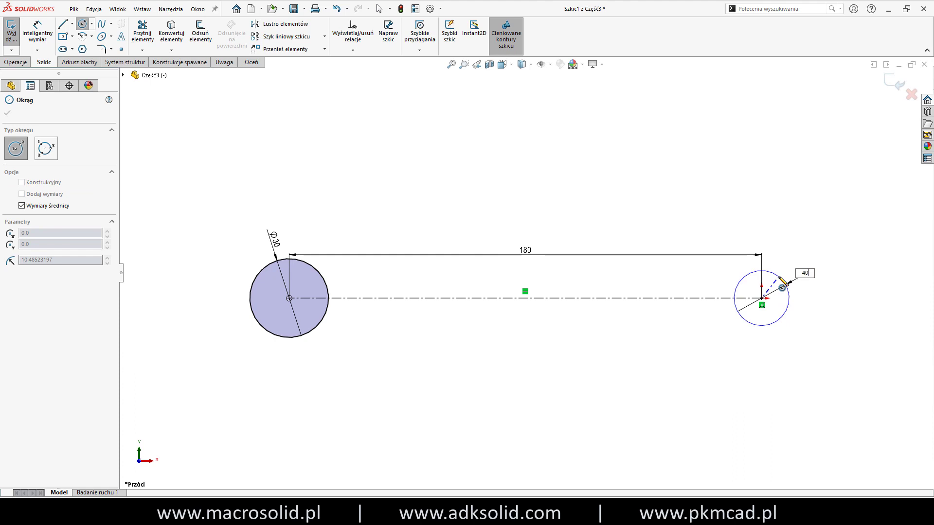
key("Return")
key("Escape")
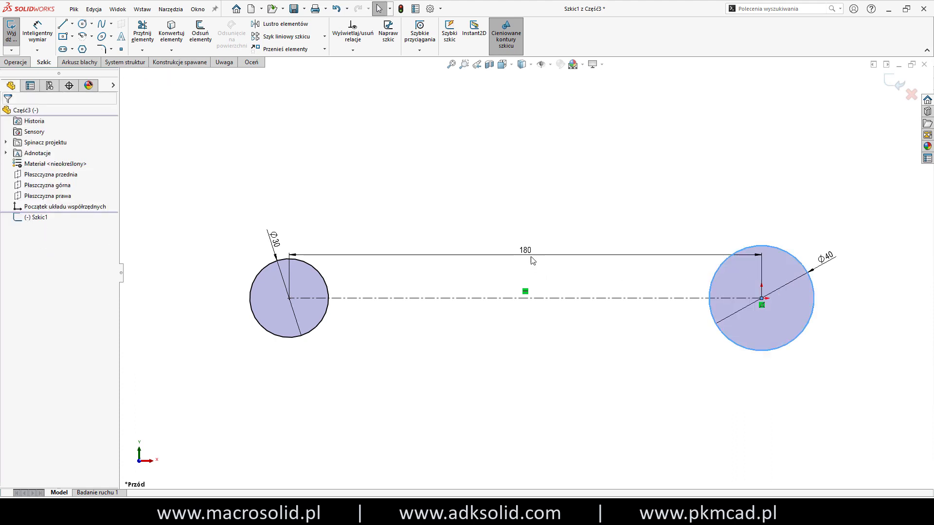
left_click_drag(526, 251, 530, 204)
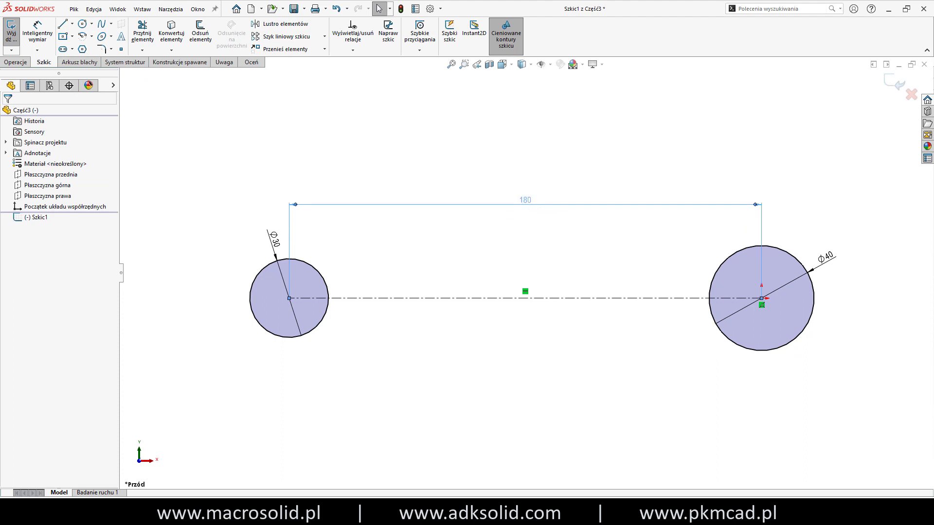
Draw a line tangent to the tops of both circles
left_click(530, 243)
key("s")
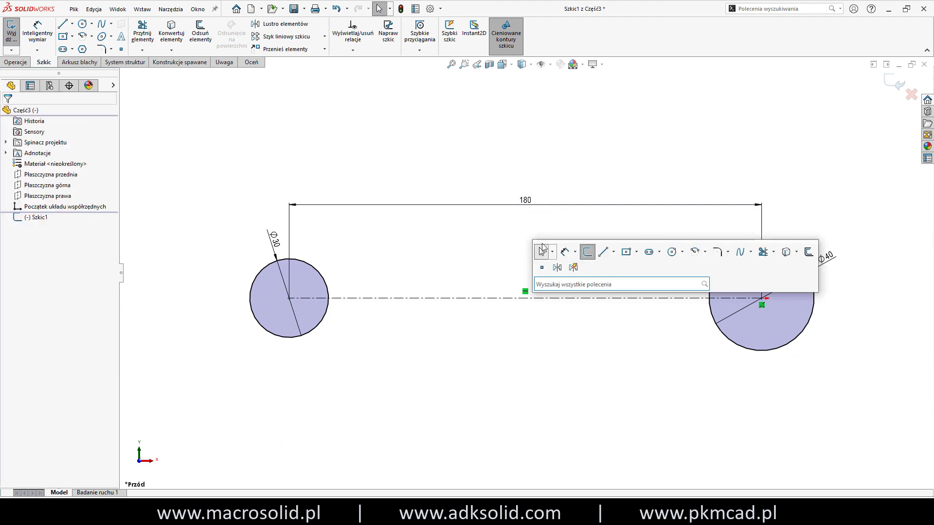
left_click(603, 252)
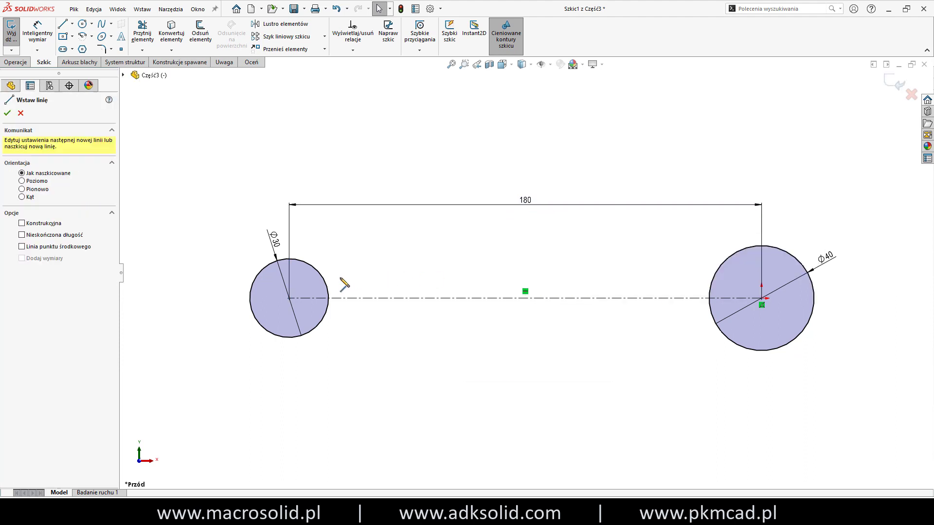
left_click(289, 258)
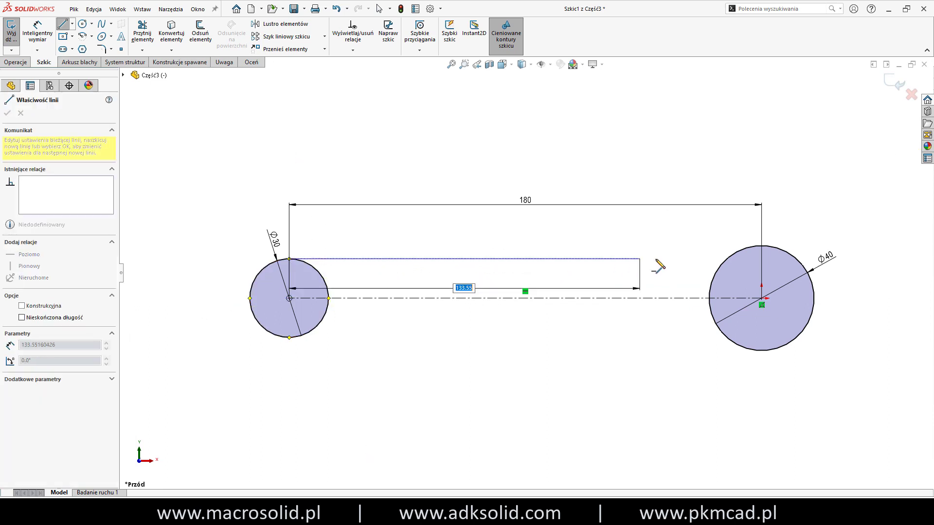
left_click(718, 268)
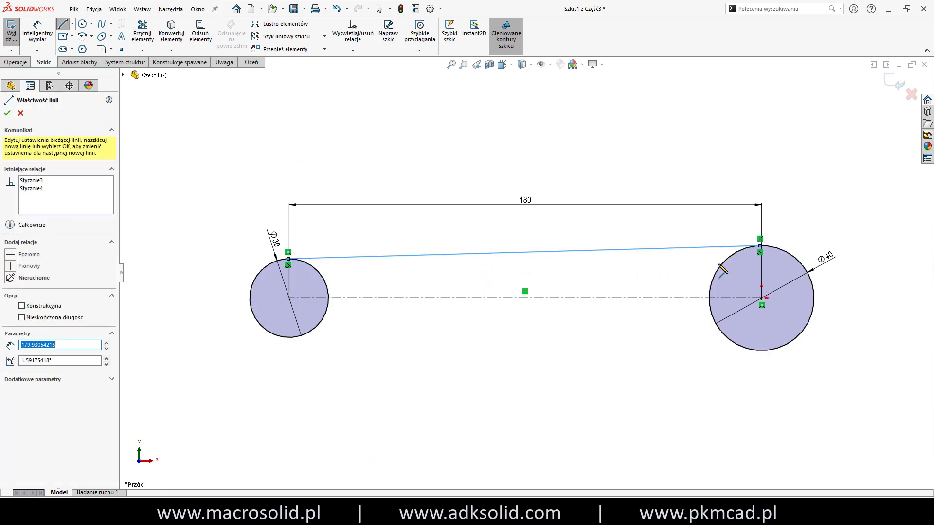
key("Escape")
Delete both Tangent relations and slide the line's endpoints lower on each circle
left_click(760, 254)
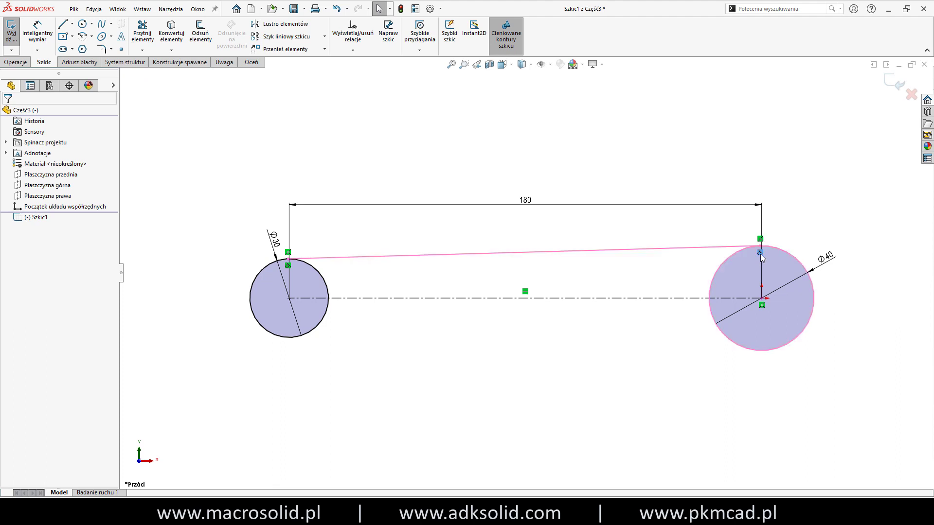
key("Delete")
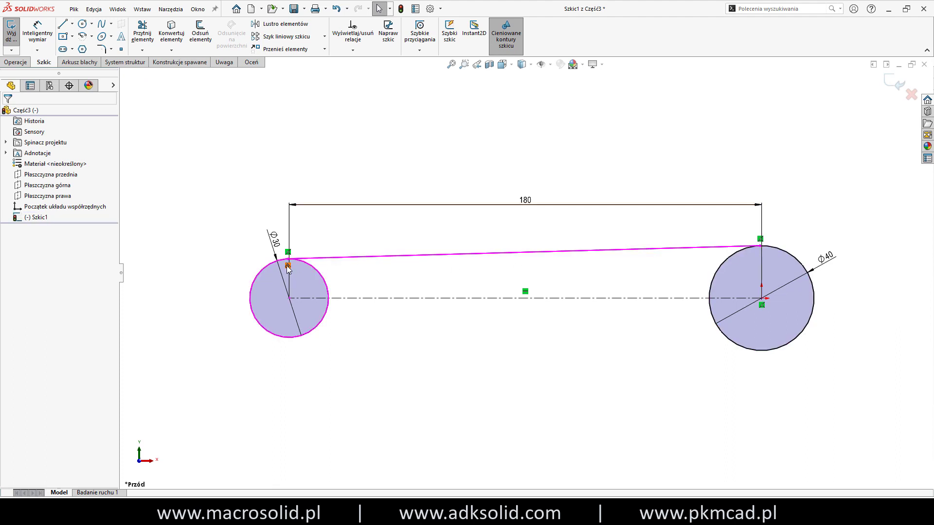
left_click(288, 266)
key("Delete")
left_click_drag(289, 259, 726, 259)
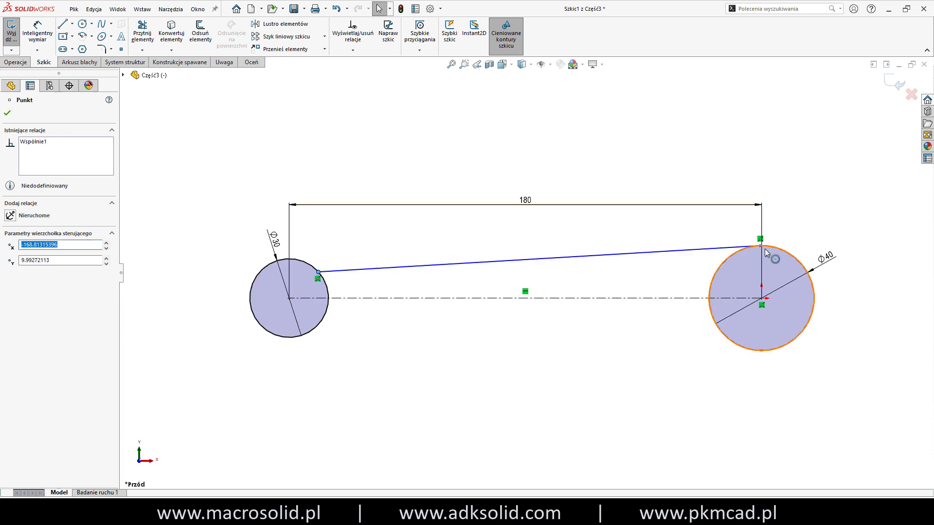
left_click_drag(760, 245, 725, 261)
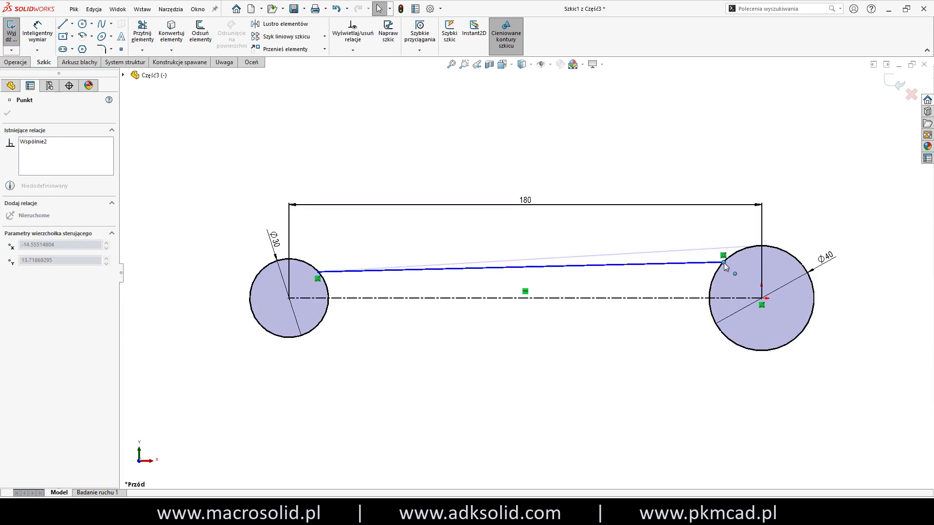
left_click(641, 243)
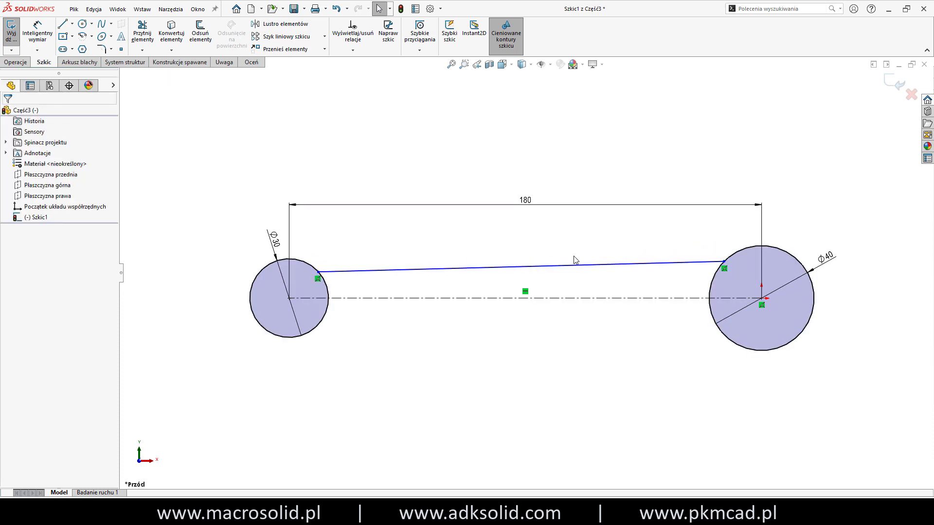
Draw radius centrelines from each circle's centre to its edge, 15 and 20 long
key("s")
left_click(659, 271)
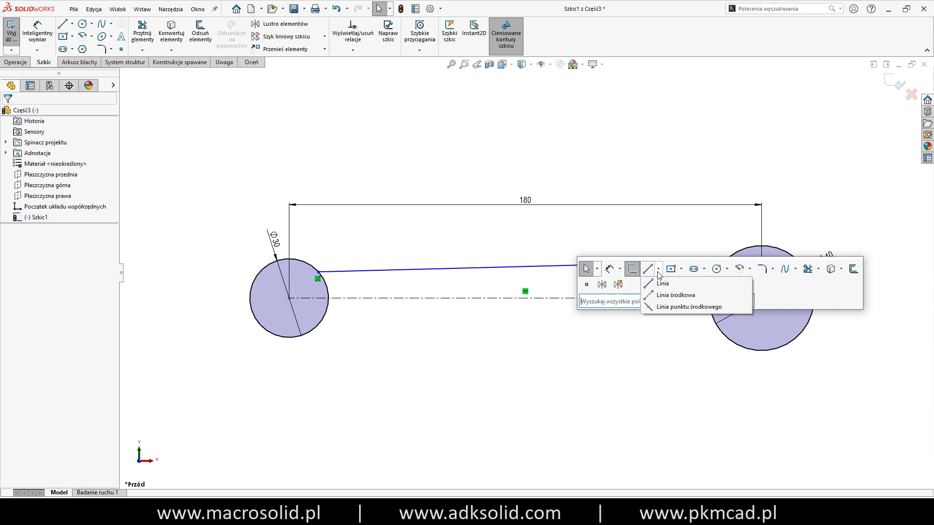
left_click(657, 295)
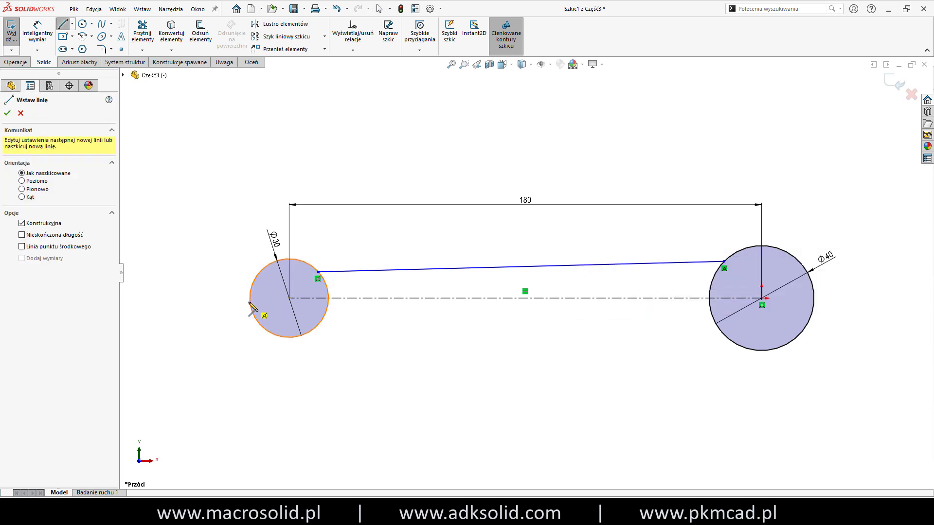
left_click(289, 298)
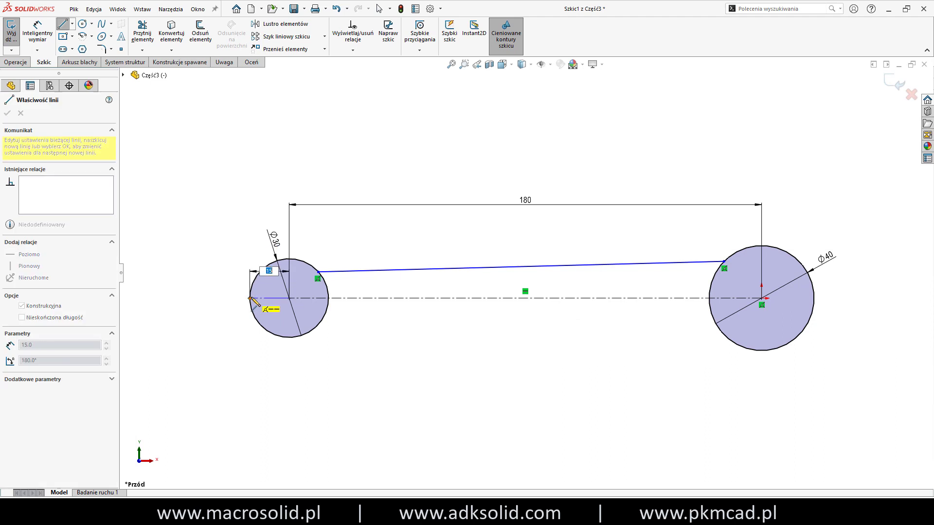
left_click(250, 298)
key("Escape")
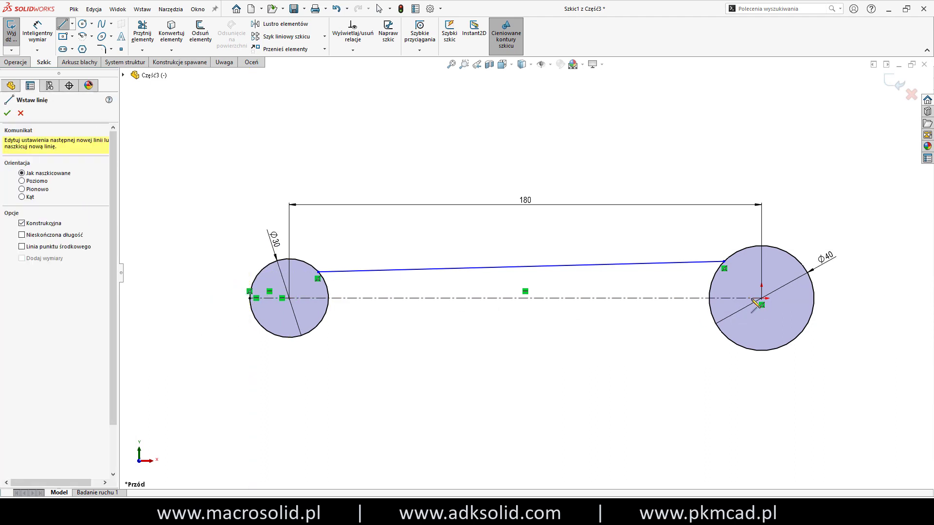
left_click(761, 298)
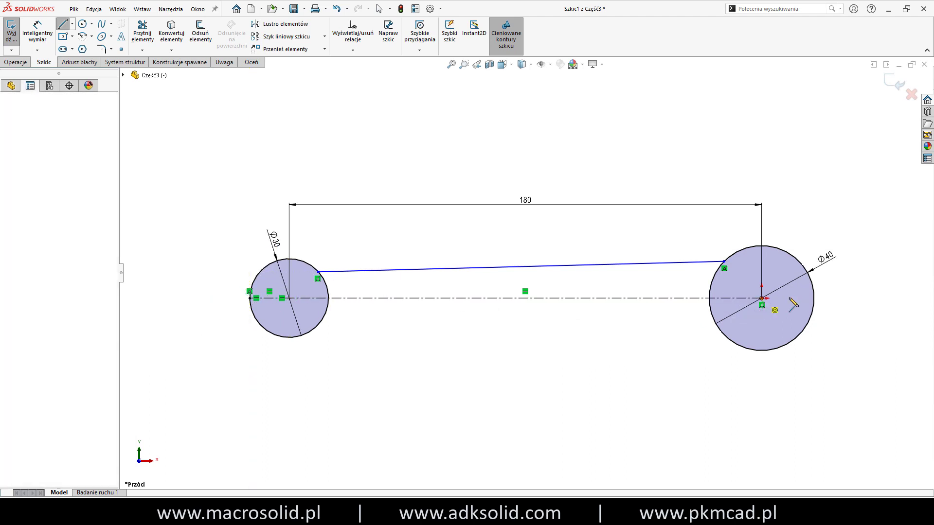
left_click(813, 299)
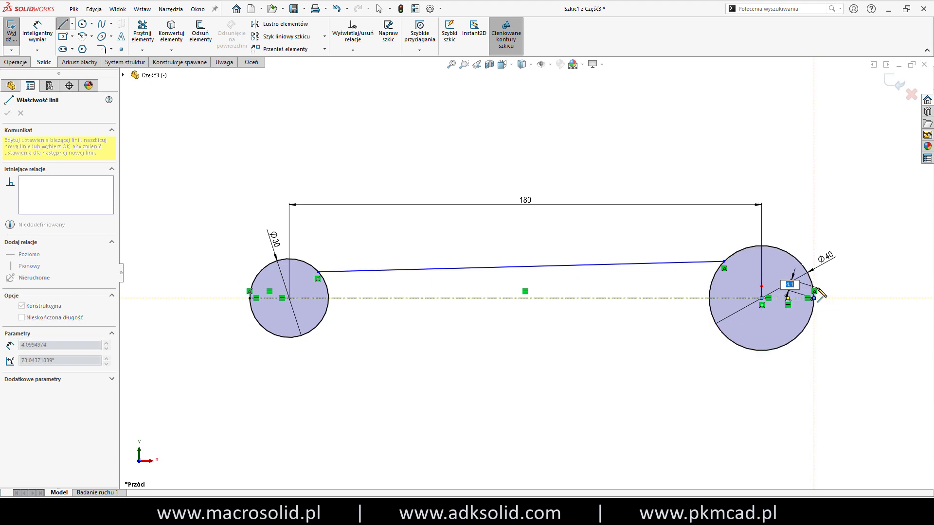
key("Escape")
Start a Smart Dimension on the slanted line's left endpoint
key("s")
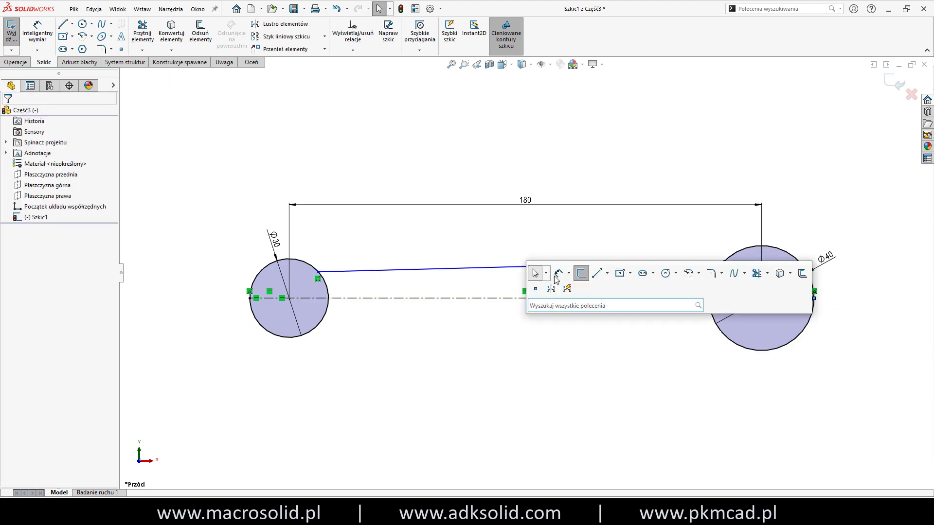
left_click(557, 275)
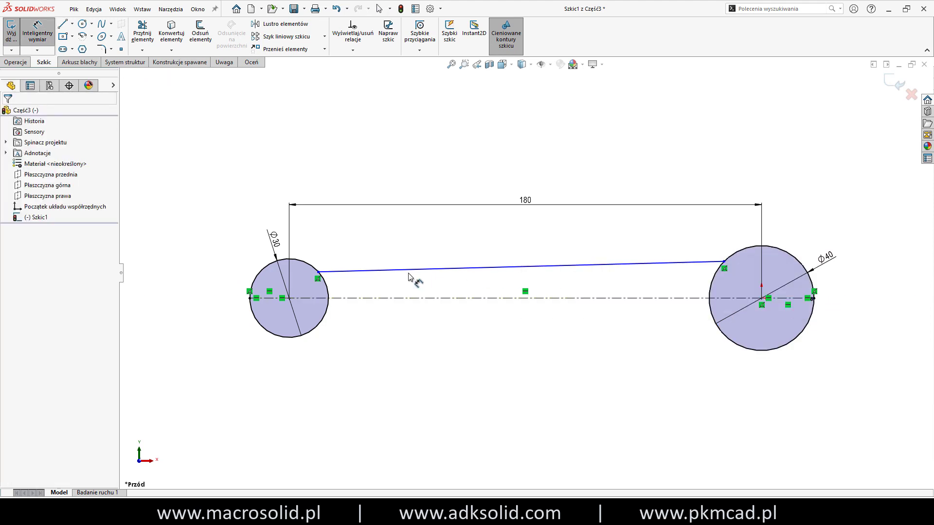
left_click(318, 273)
Dimension the slanted line's left end 18 mm above the centreline
left_click(339, 298)
left_click(339, 310)
type("18")
key("Return")
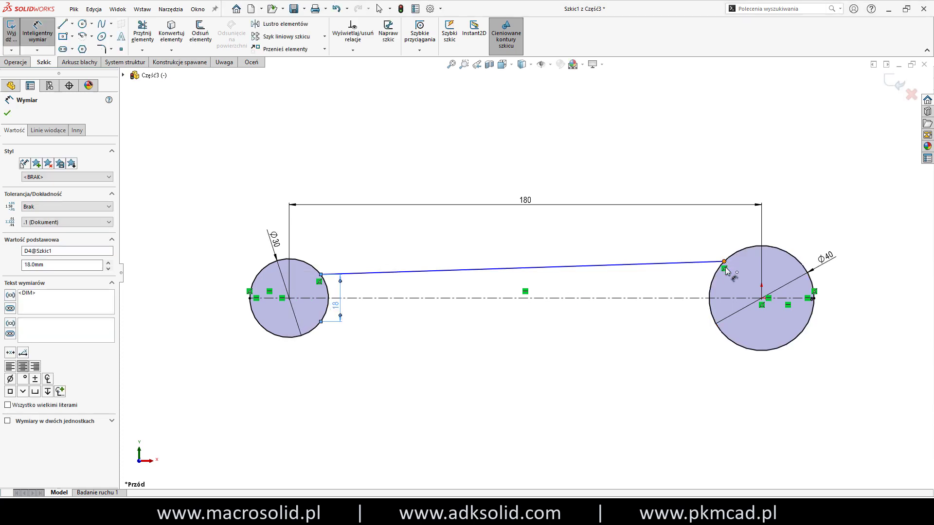
Dimension the slanted line's right end 24 mm above the centreline
left_click(723, 261)
left_click(703, 297)
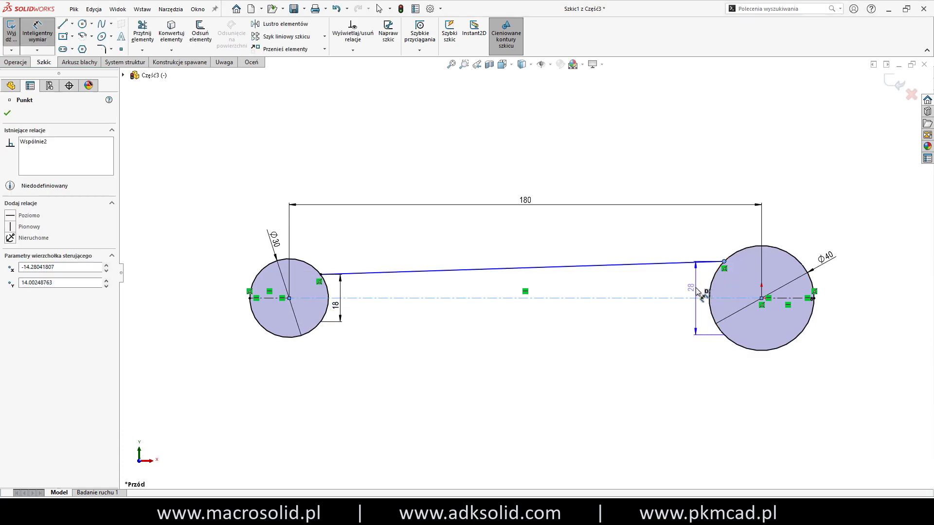
left_click(700, 293)
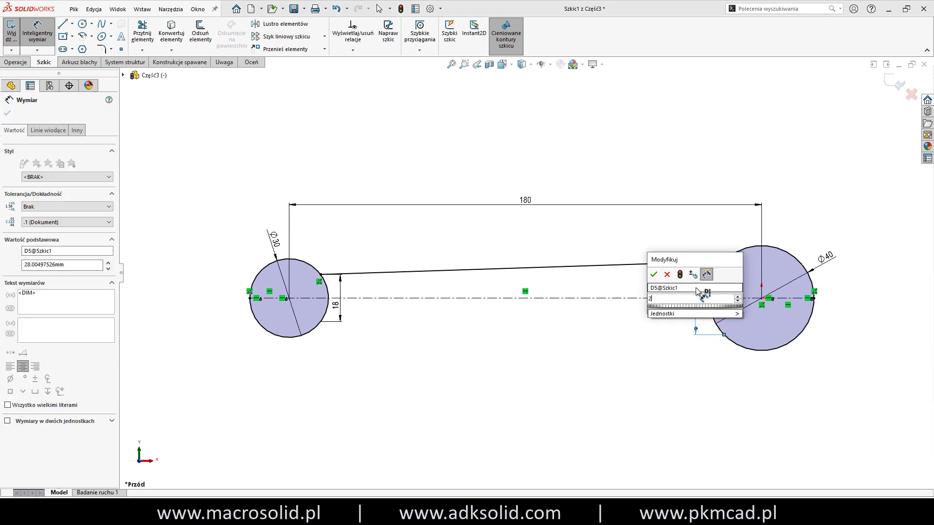
type("24")
key("Return")
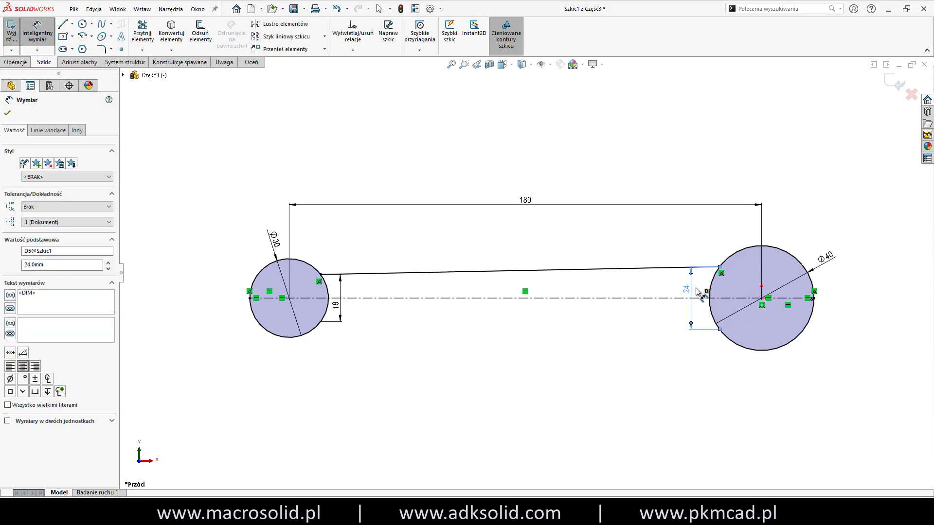
left_click(582, 324)
key("s")
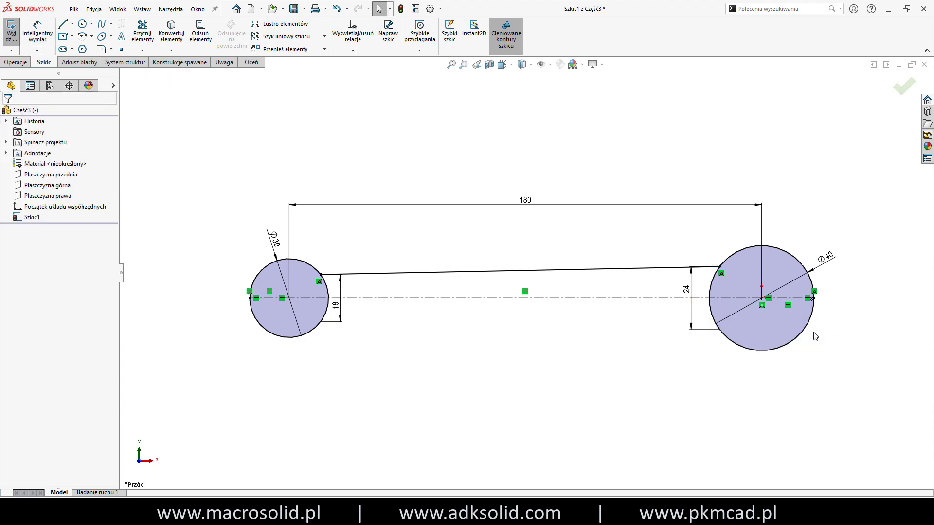
left_click(815, 334)
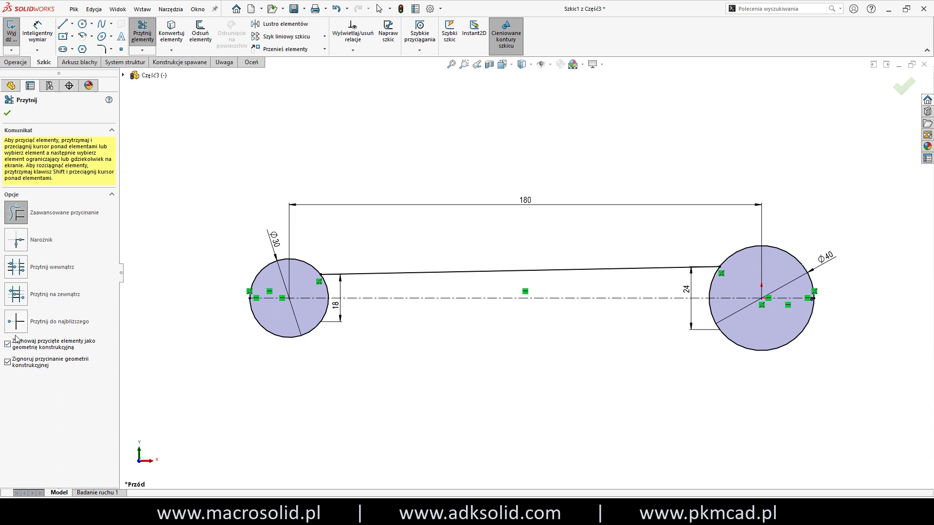
Power-trim the lower arcs of the Ø30 and Ø40 circles
mouse_move(242, 330)
left_mouse_down()
mouse_move(294, 328)
mouse_move(314, 304)
left_mouse_up()
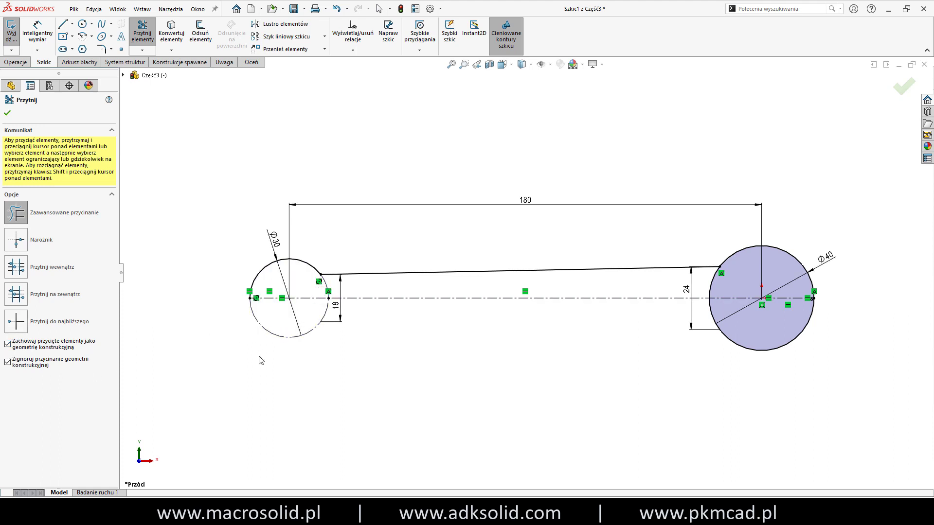
left_click_drag(700, 292, 718, 318)
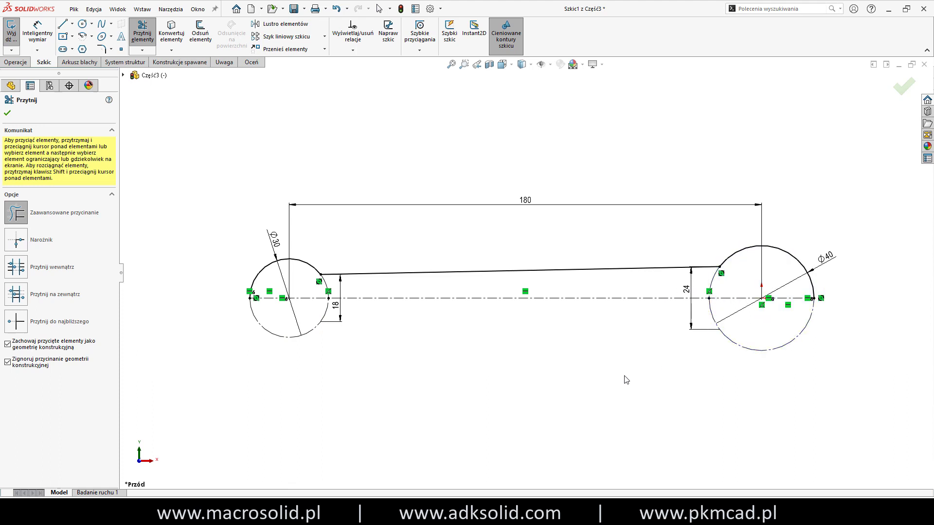
left_click(7, 113)
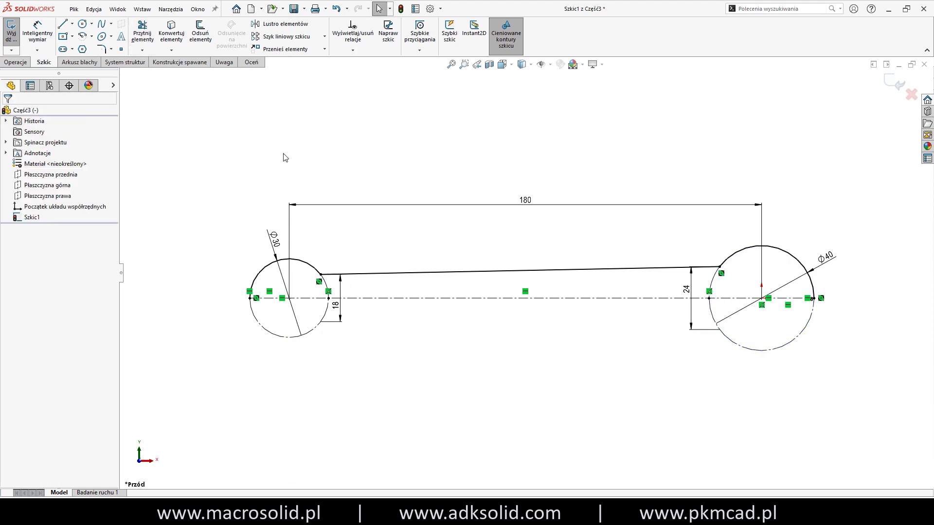
Exit the sketch and revolve the profile 360° about the centreline
key("d")
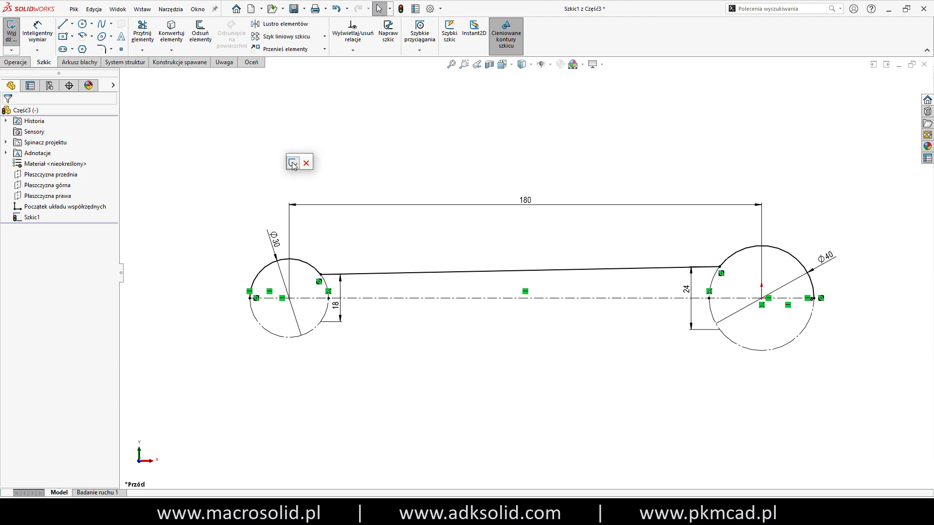
left_click(290, 161)
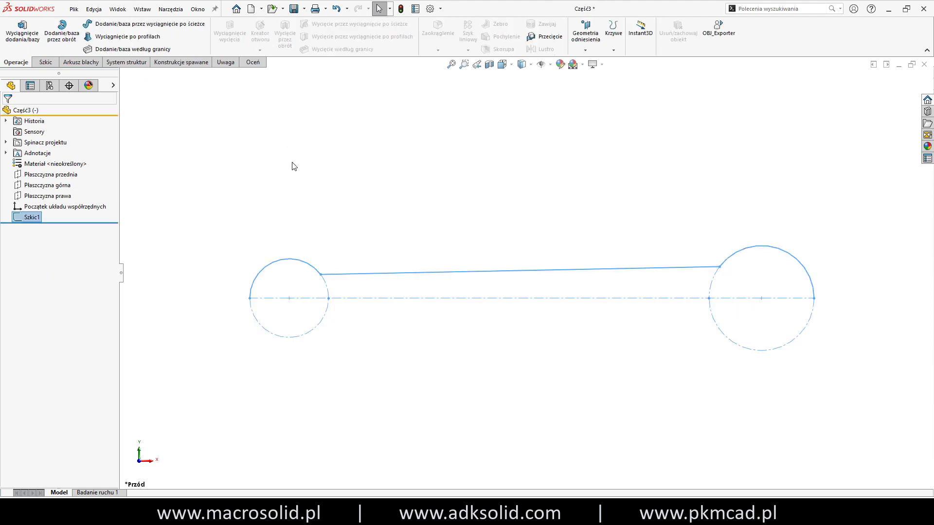
key("ctrl+7")
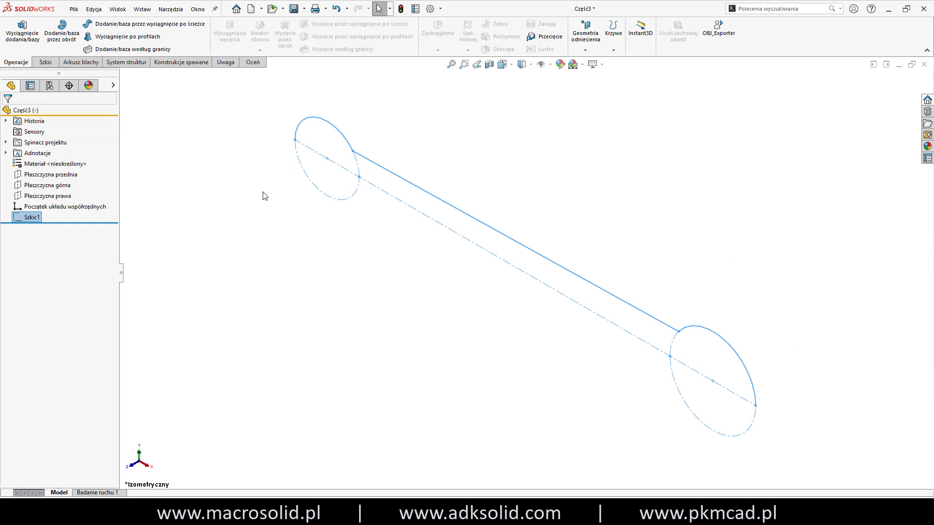
key("s")
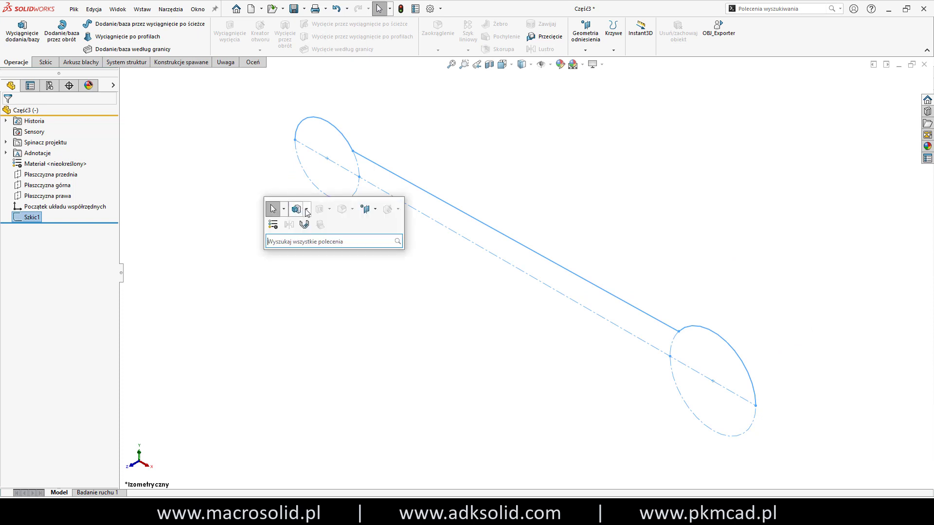
left_click(307, 209)
left_click(308, 237)
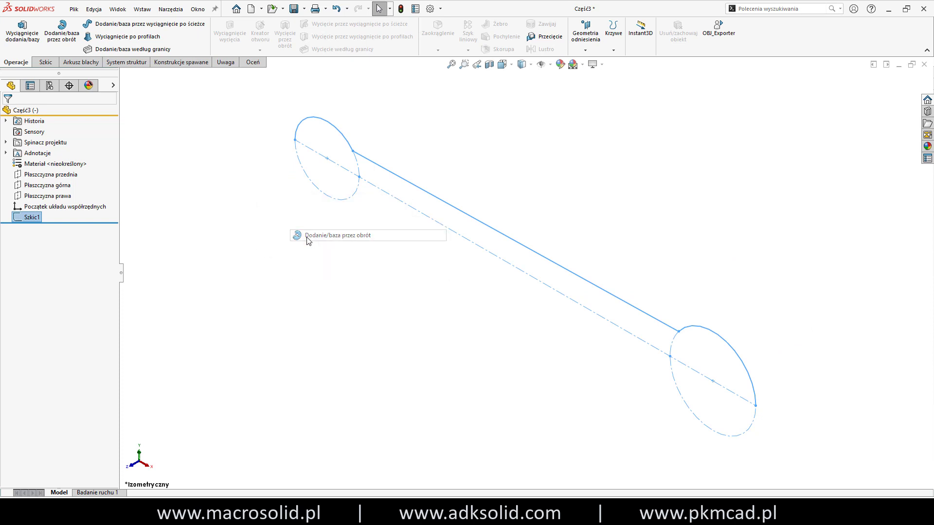
key("Return")
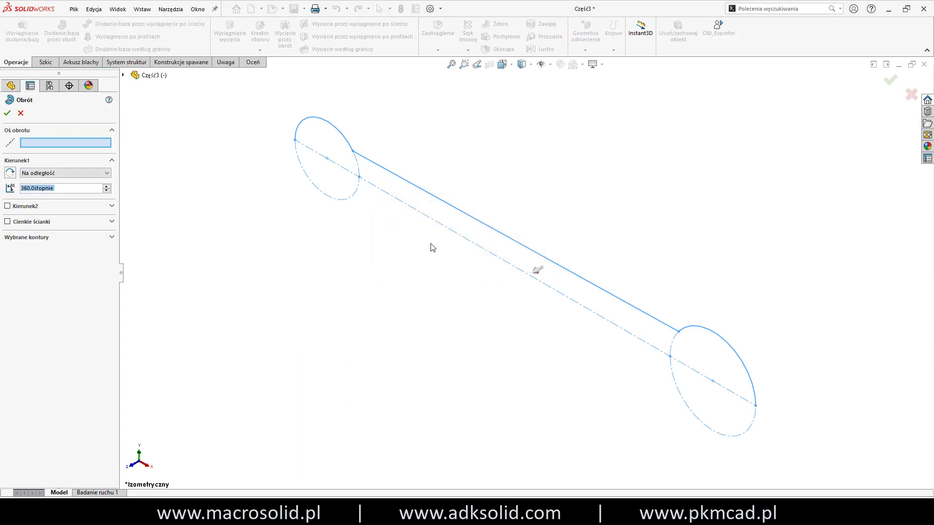
left_click(538, 271)
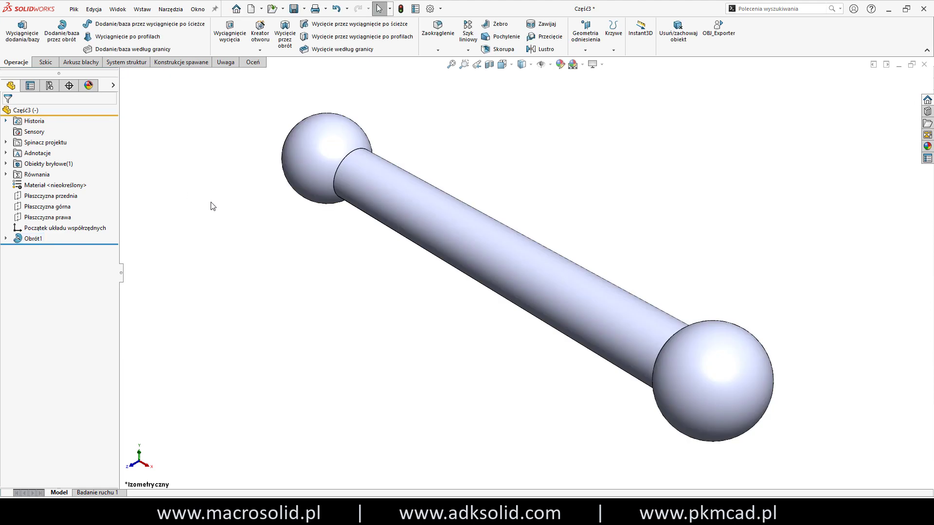
Create Płaszczyzna1 offset 15 mm from the top plane
key("f")
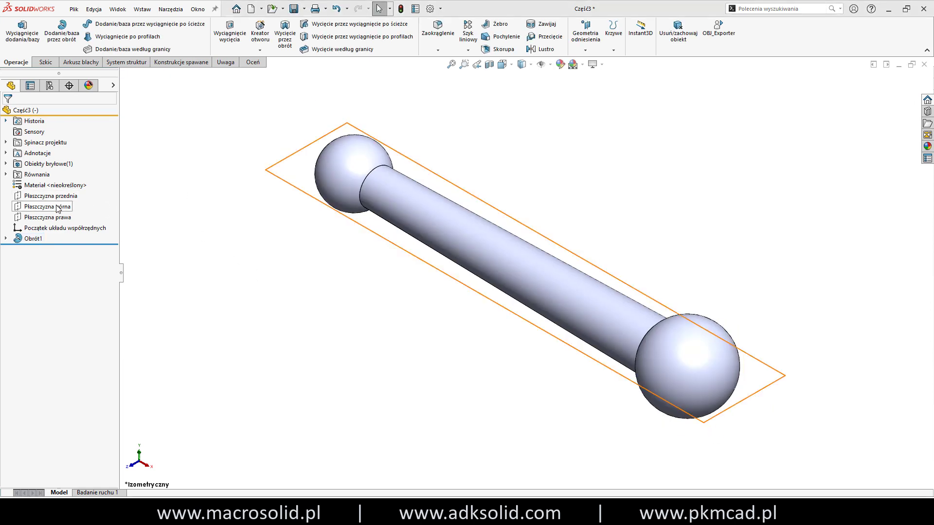
left_click(59, 209)
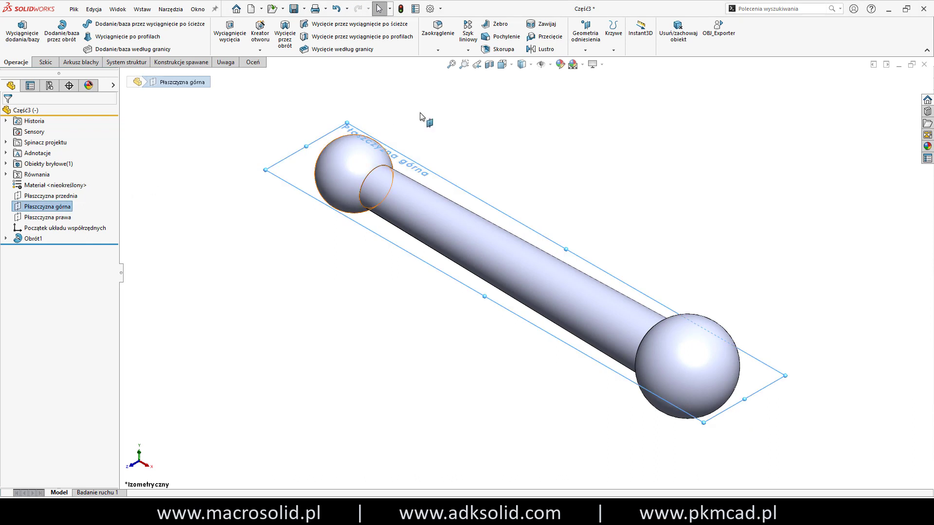
left_click(593, 44)
left_click(594, 60)
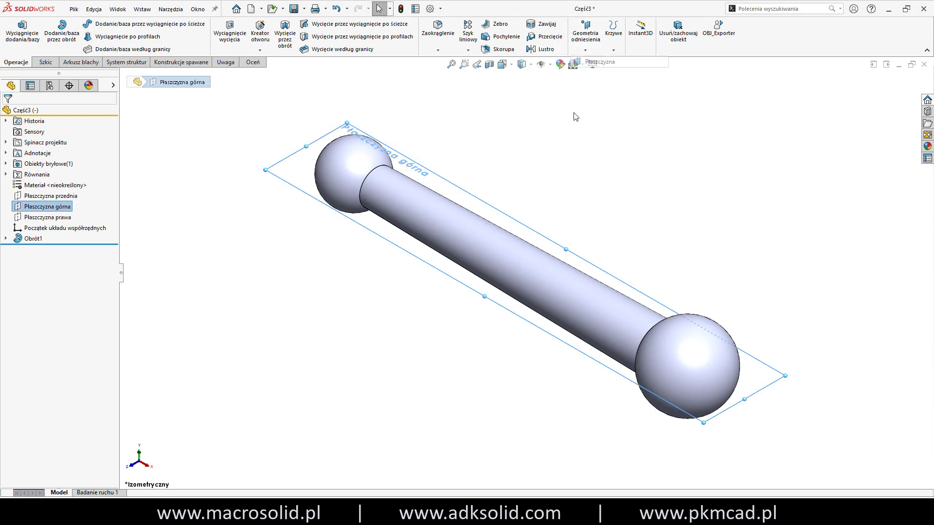
type("15")
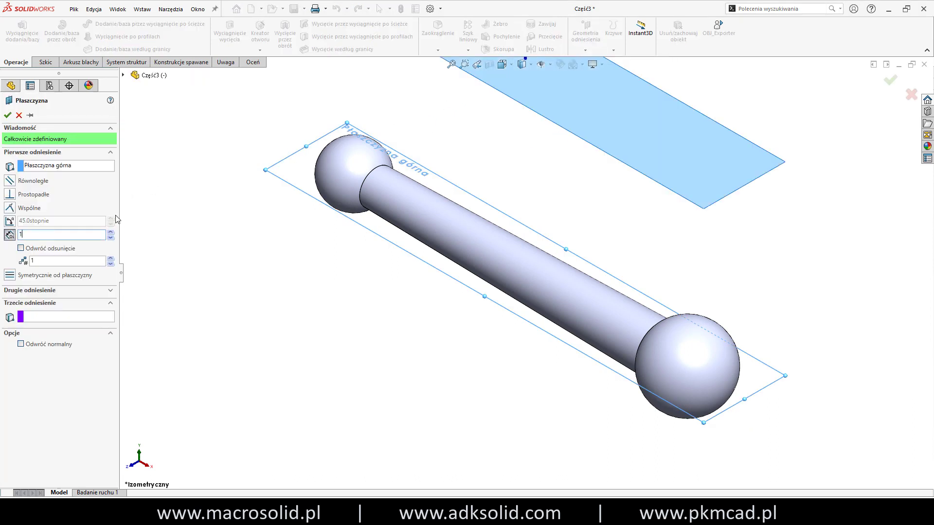
key("Return")
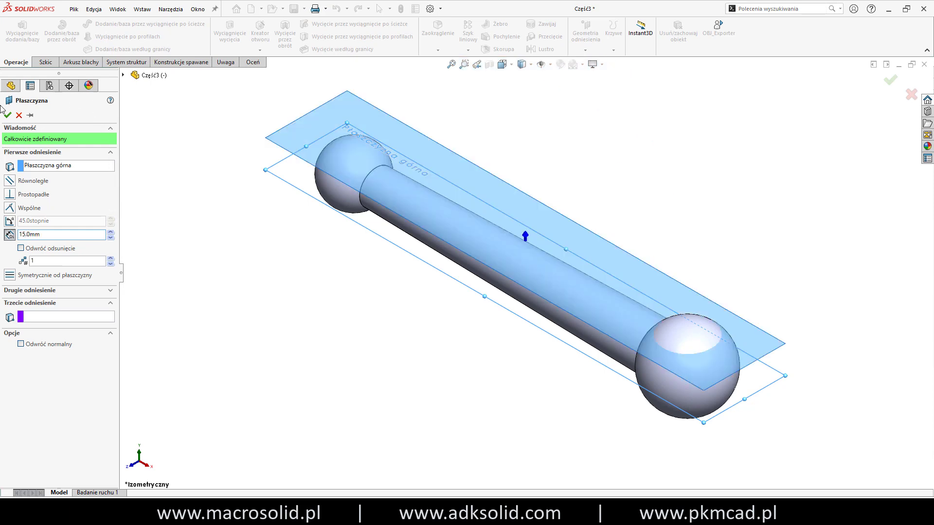
left_click(7, 116)
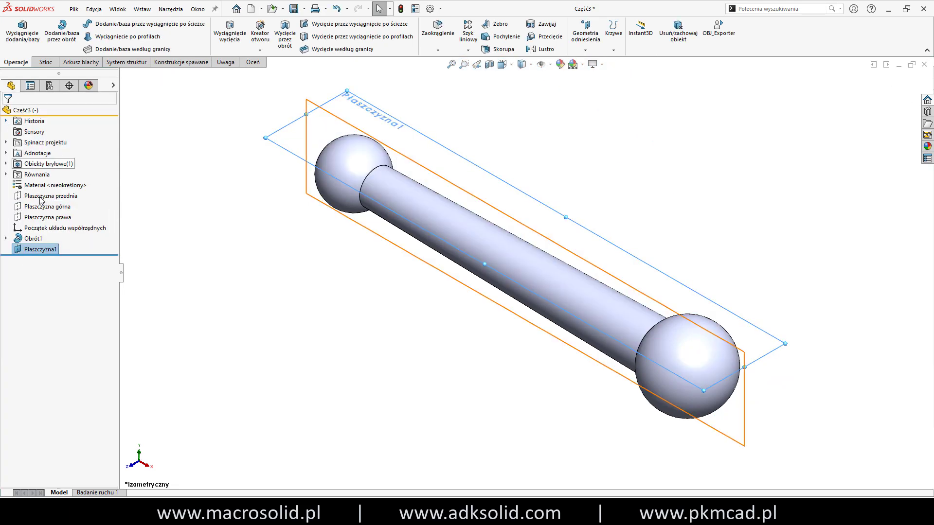
Create Płaszczyzna2 offset 15 mm from the top plane on the flipped side
left_click(43, 206)
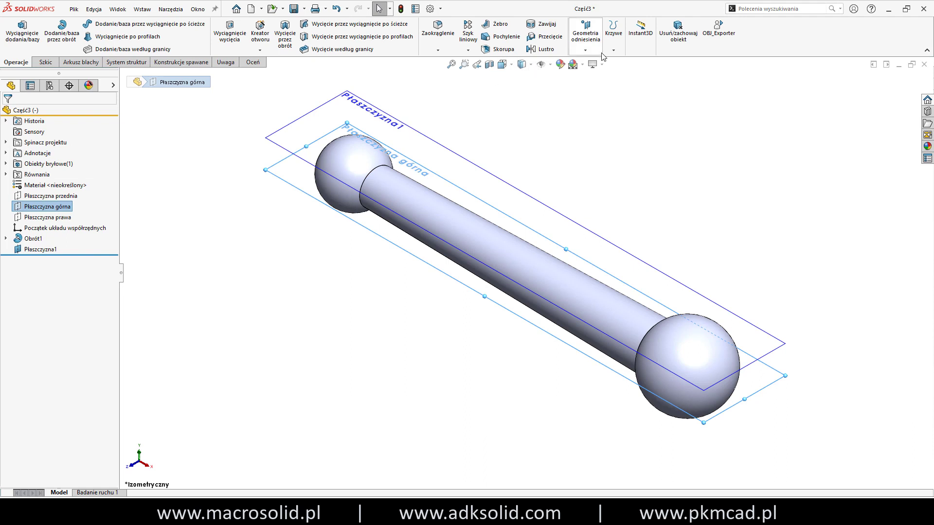
left_click(584, 50)
left_click(596, 67)
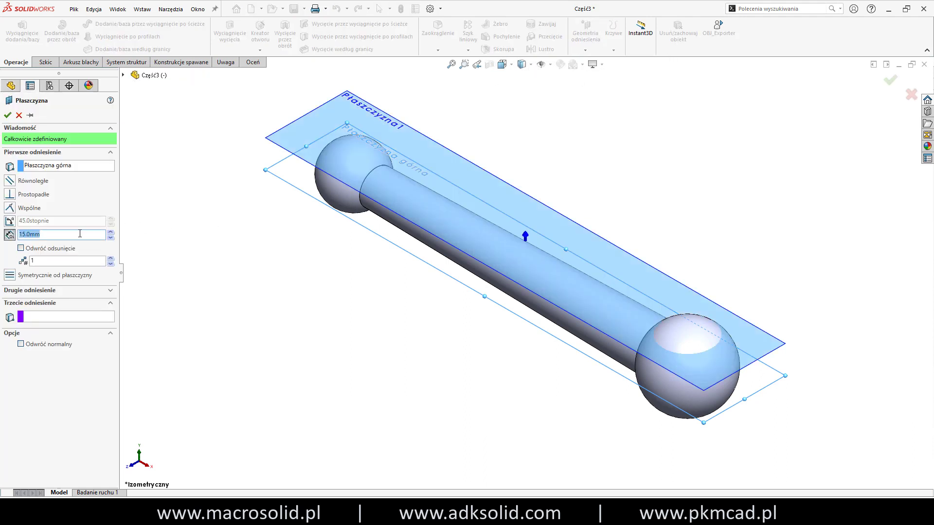
left_click(20, 249)
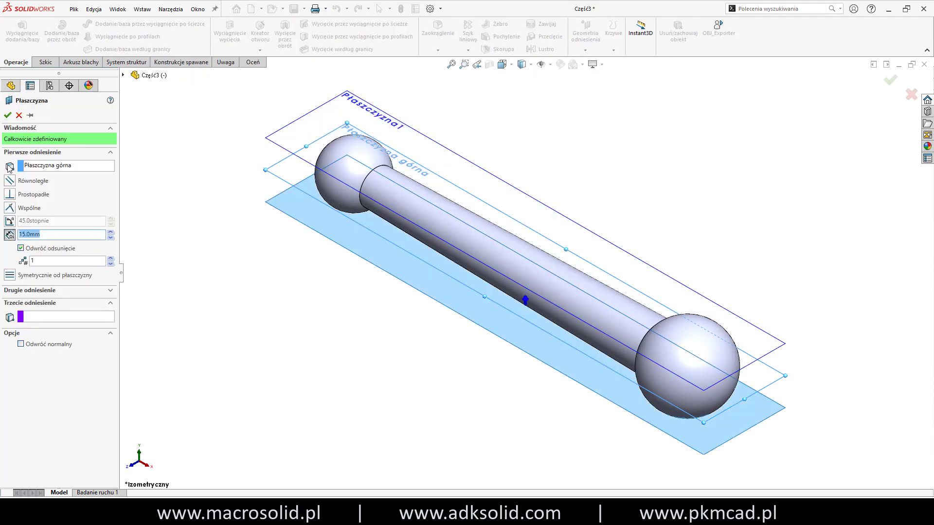
left_click(7, 115)
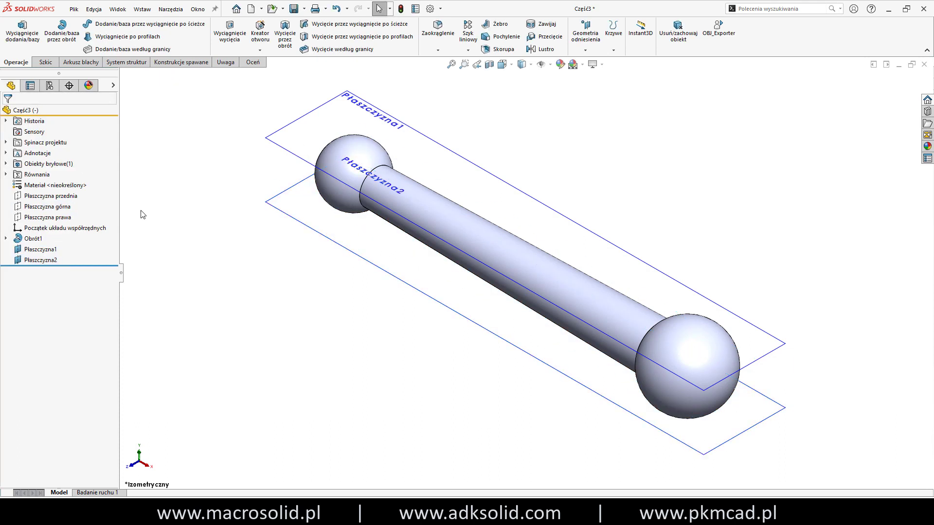
Intersect the lever with both planes, excluding Obszar 2 and Obszar 3
left_click(42, 250)
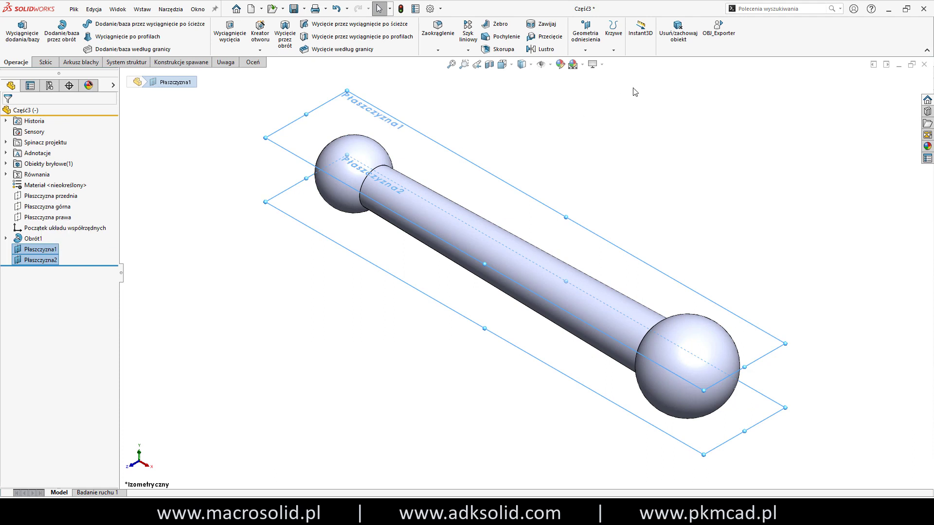
left_click(564, 45)
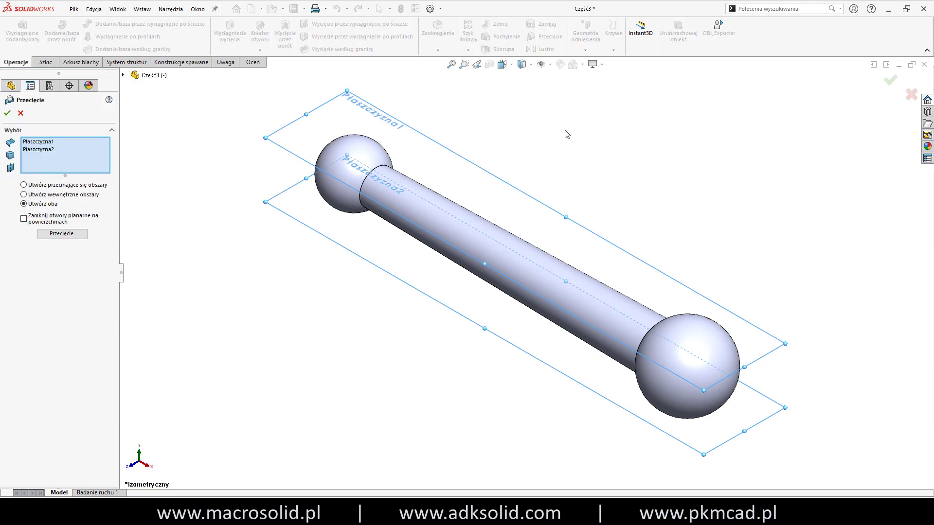
left_click(482, 229)
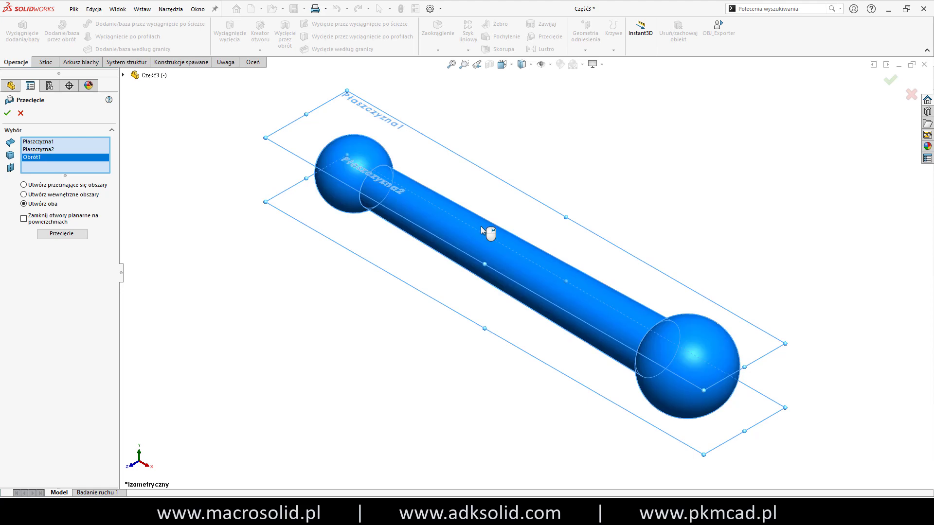
left_click(59, 235)
middle_click_drag(279, 311, 309, 309)
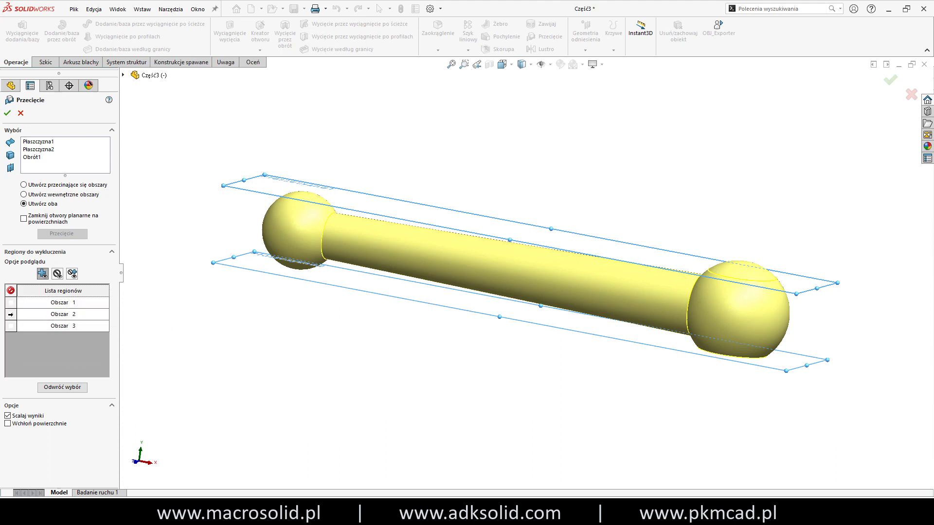
left_click(11, 325)
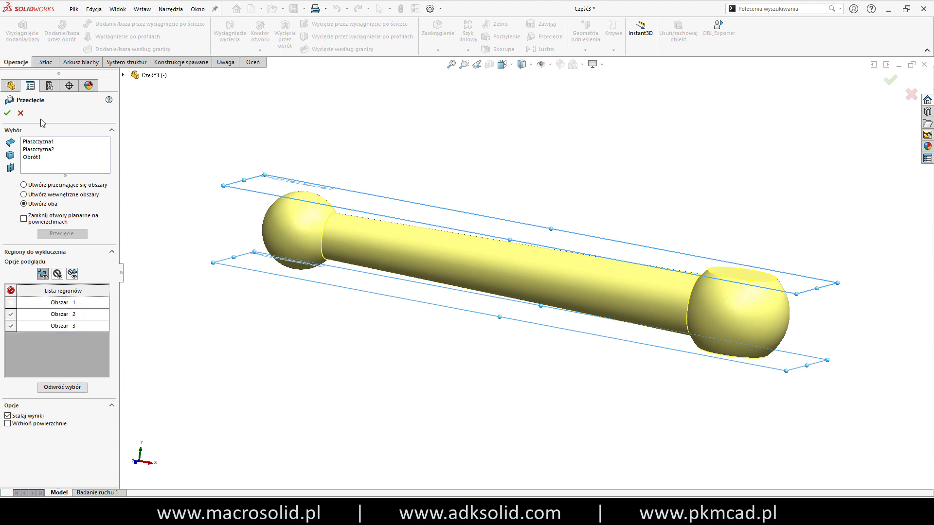
left_click(7, 113)
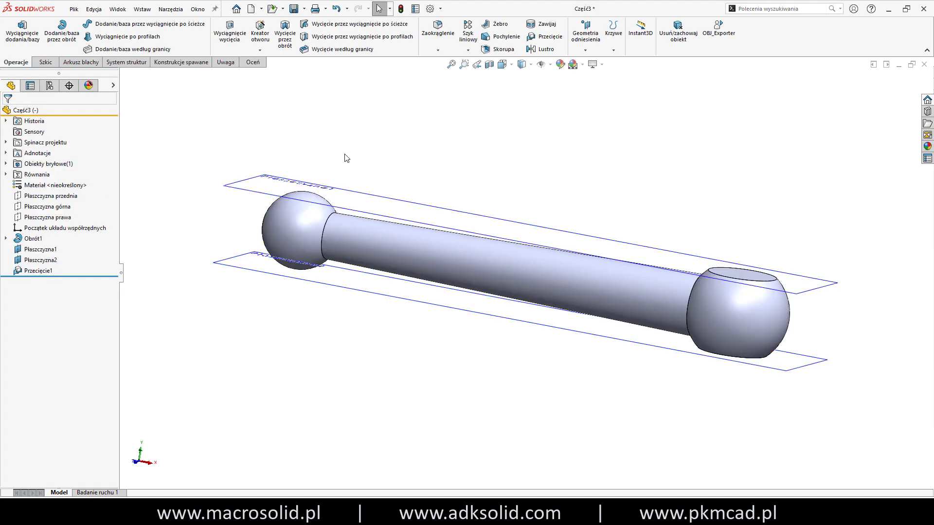
key("ctrl+7")
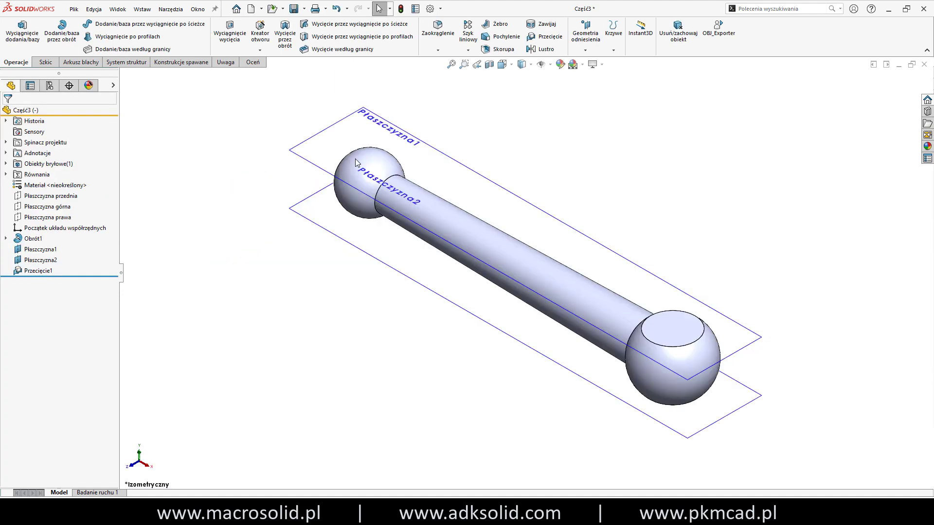
Hide reference planes Płaszczyzna1 and Płaszczyzna2
left_click(113, 85)
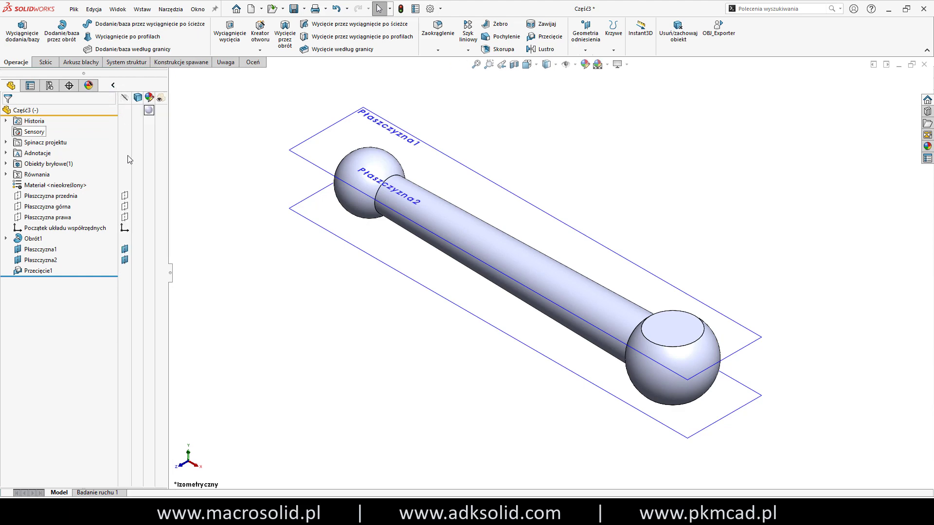
left_click(124, 249)
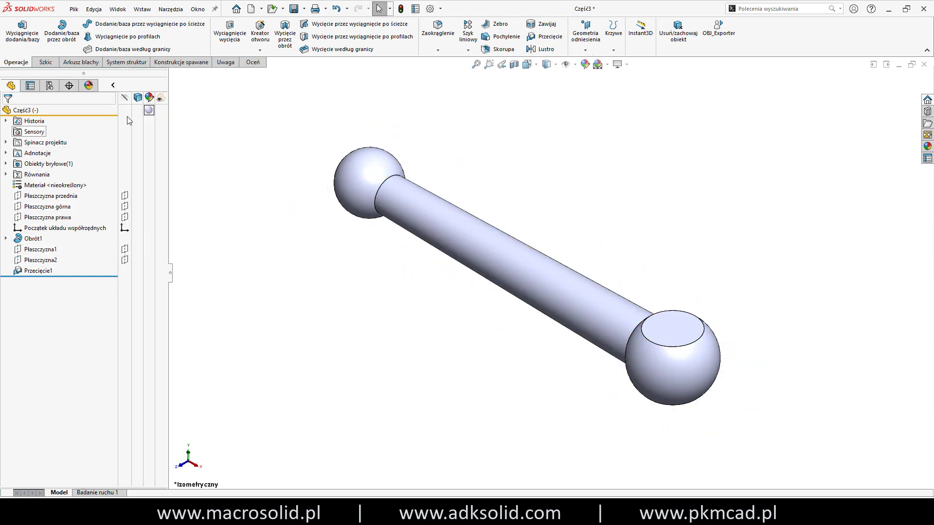
left_click(113, 85)
Save the part as 'Dźwignia 3'
key("ctrl+s")
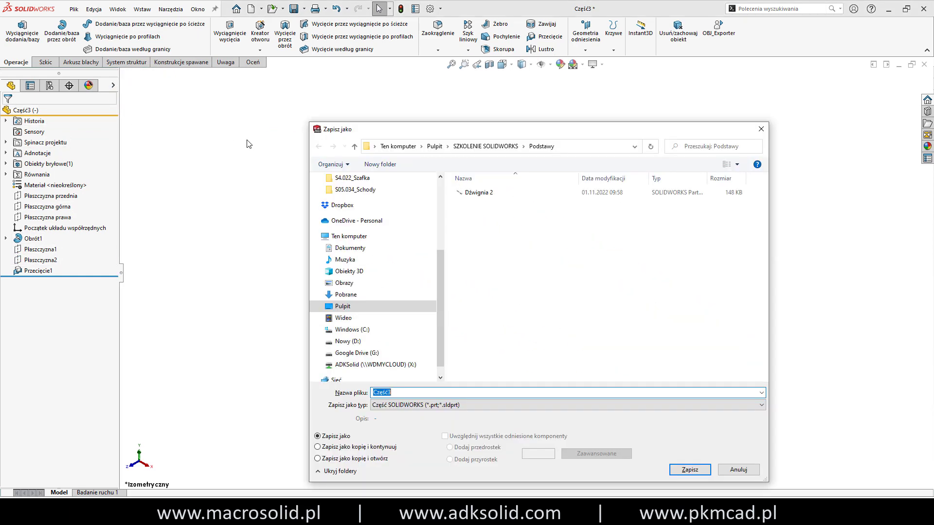
type("D")
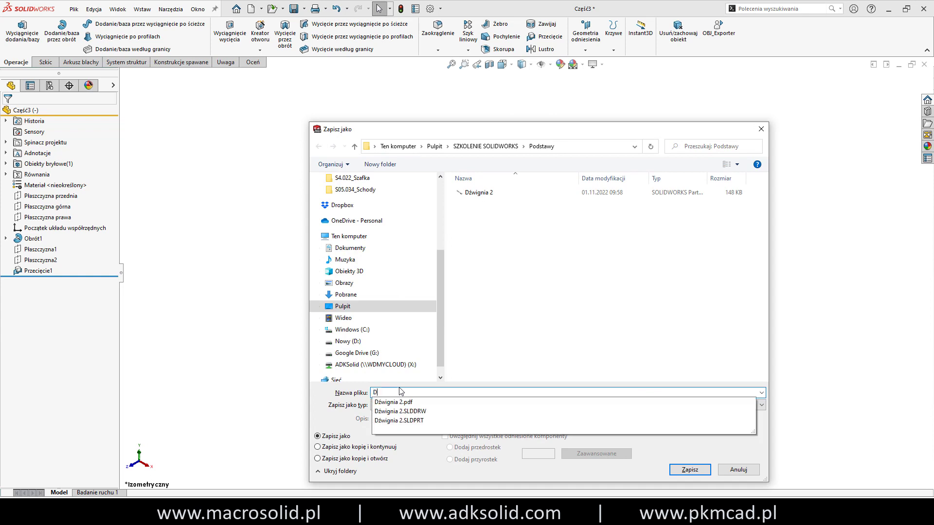
type(" 3")
key("Return")
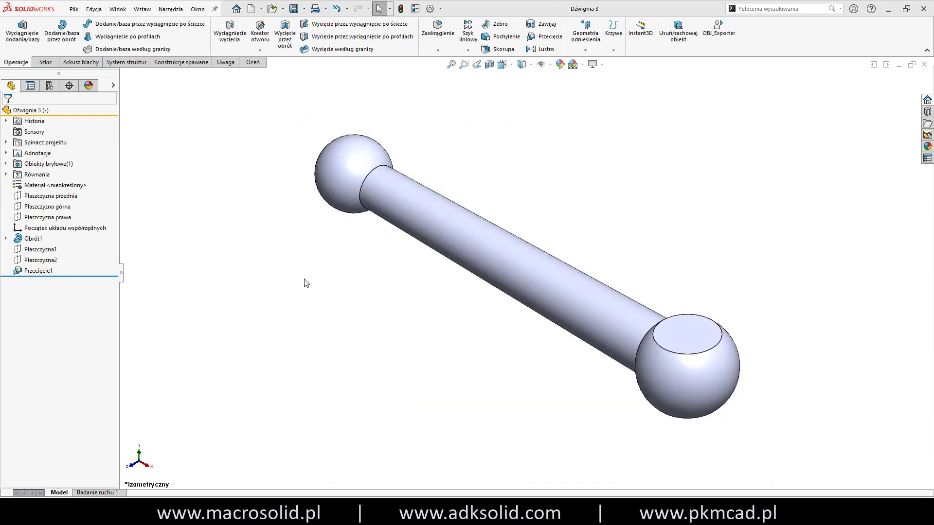
Start a sketch on the top plane, viewed Normal To
left_click(58, 207)
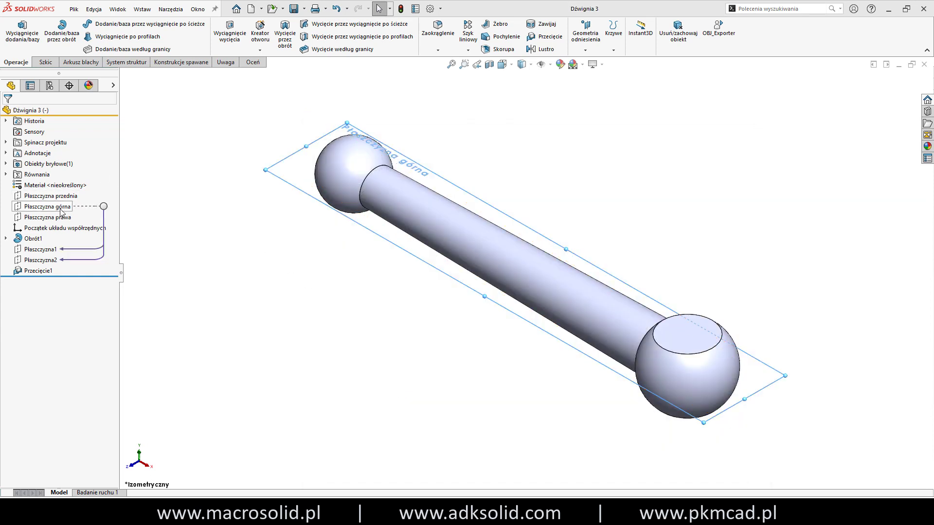
left_click(69, 194)
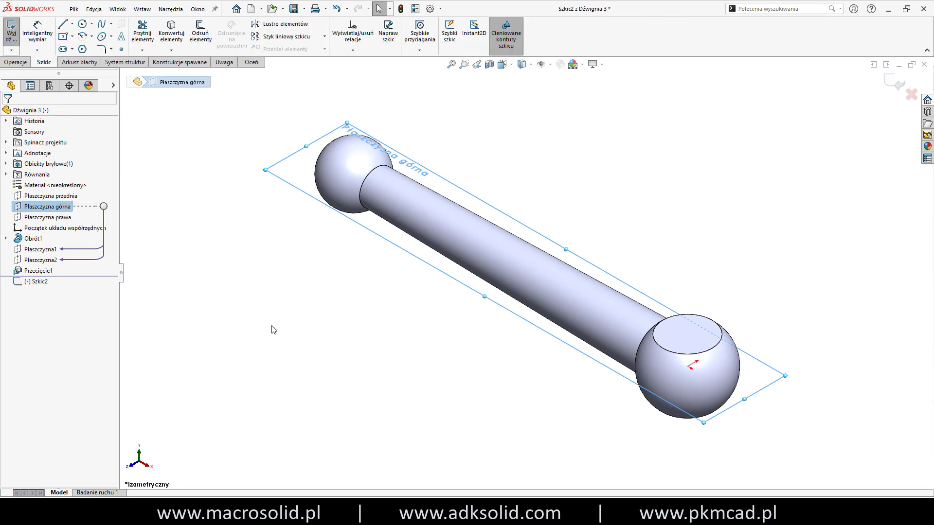
key("ctrl+8")
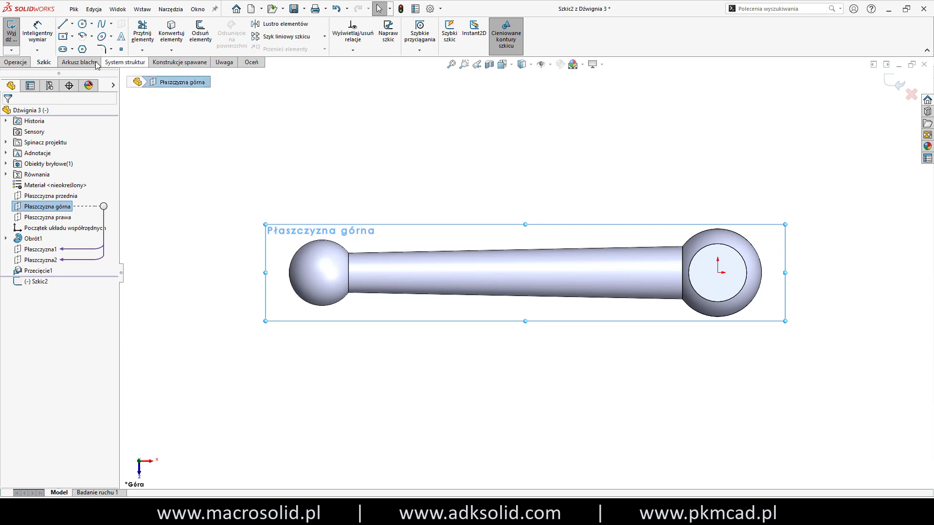
Draw a four-sided polygon of size 15 centred on the origin
left_click(82, 50)
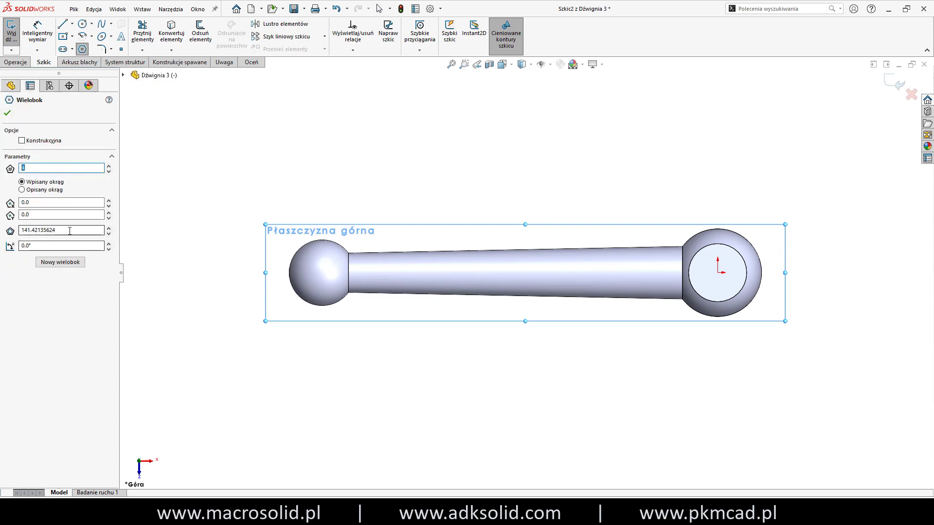
double_click(51, 231)
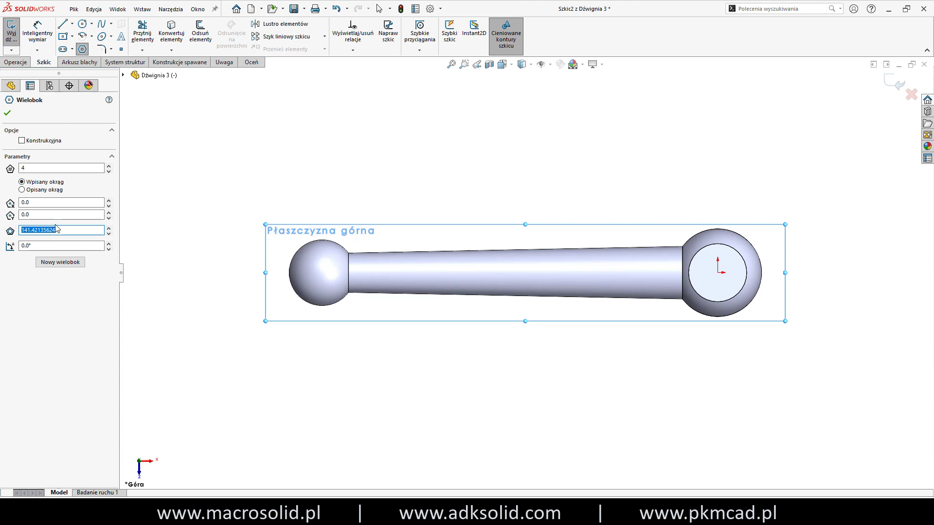
type("15")
left_click(717, 273)
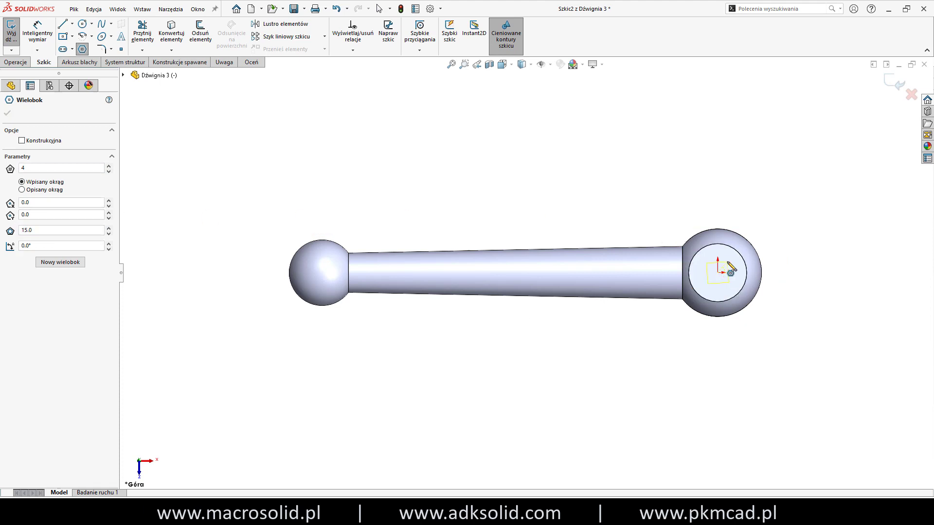
scroll(726, 266, "down", 3)
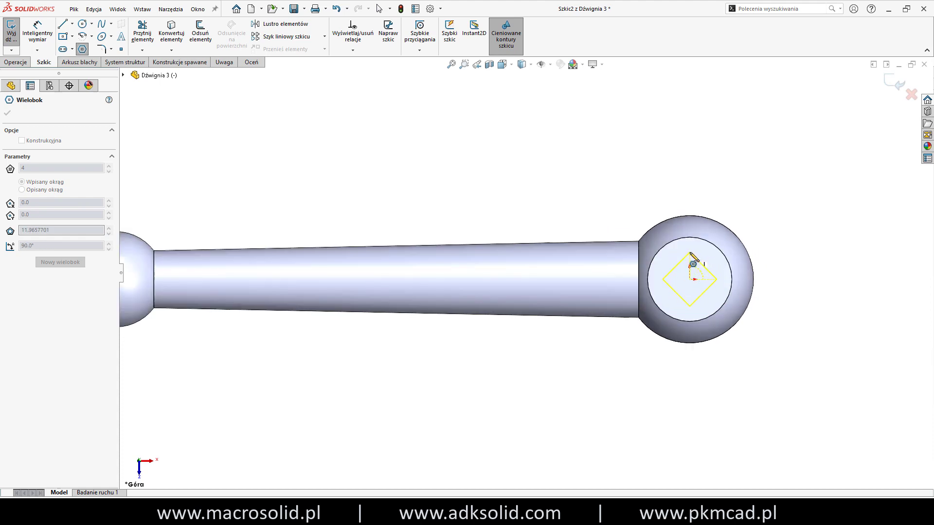
scroll(690, 254, "up", 2)
scroll(645, 265, "down", 1)
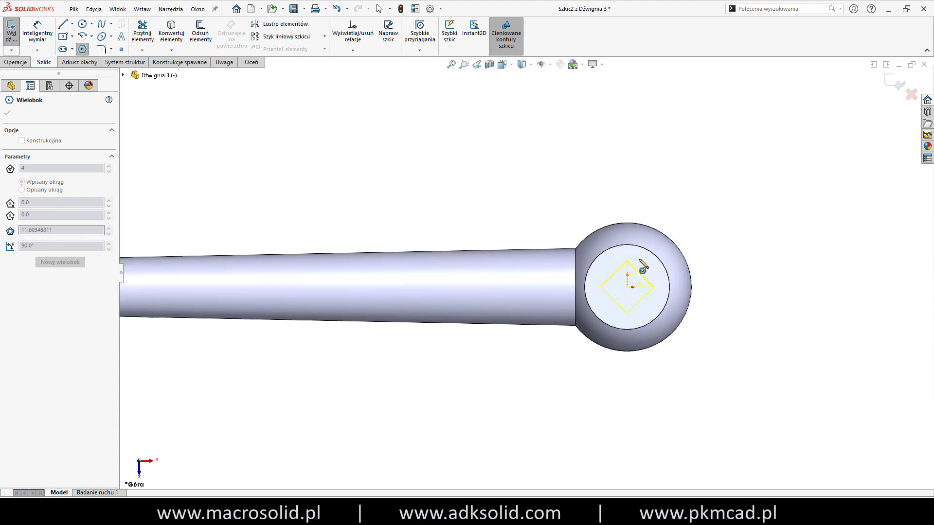
scroll(614, 267, "down", 3)
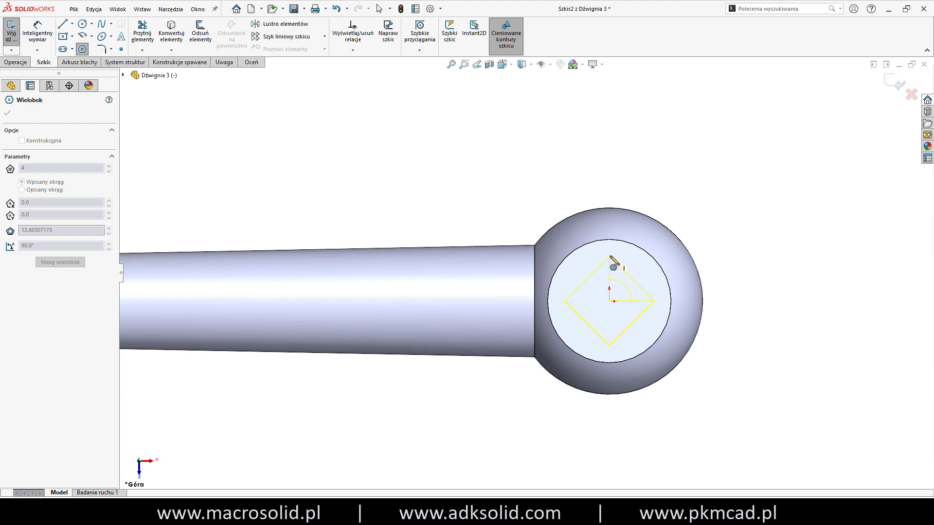
left_click(609, 255)
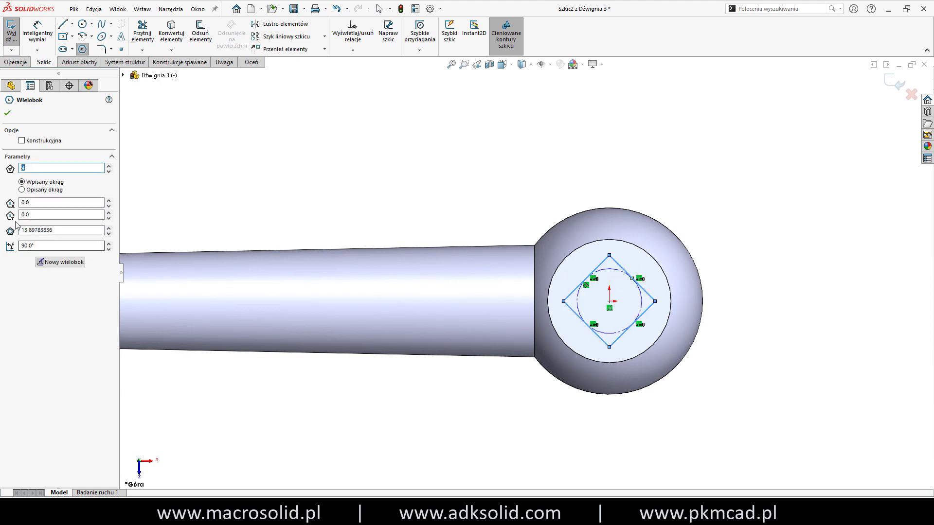
left_click(7, 113)
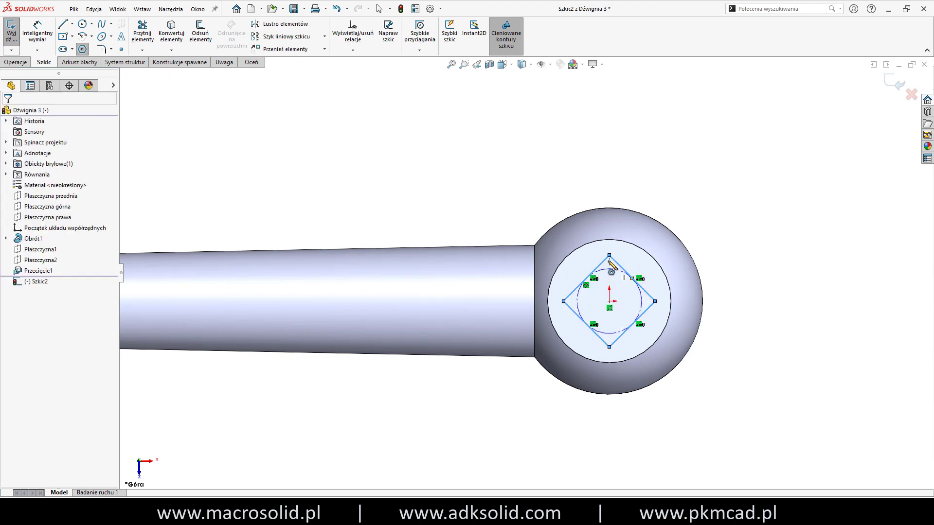
Make the square's top corner vertical with its centre point
key("Escape")
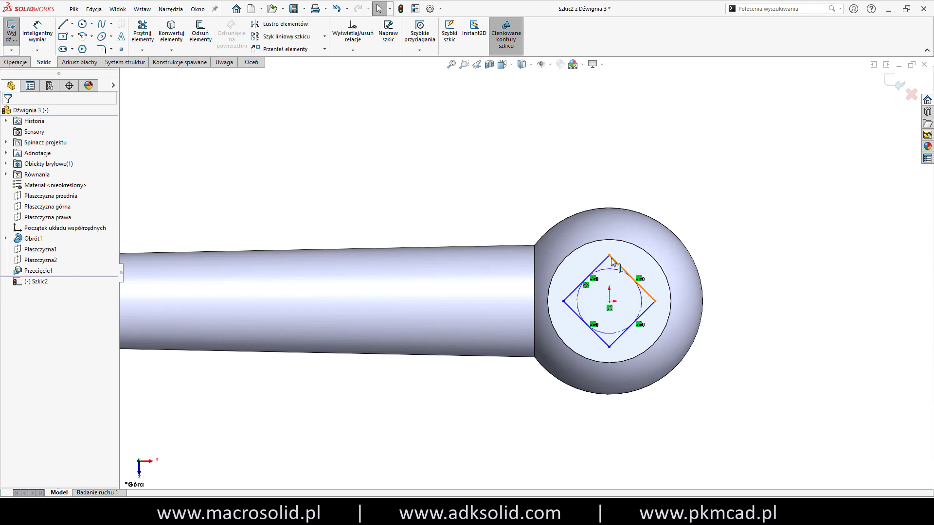
left_click(609, 256)
left_click(610, 301, "ctrl")
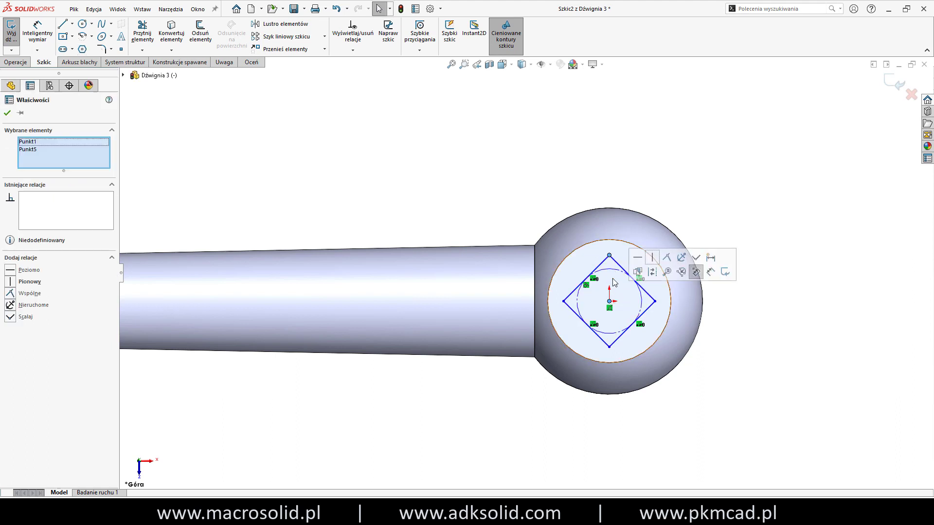
left_click(650, 261)
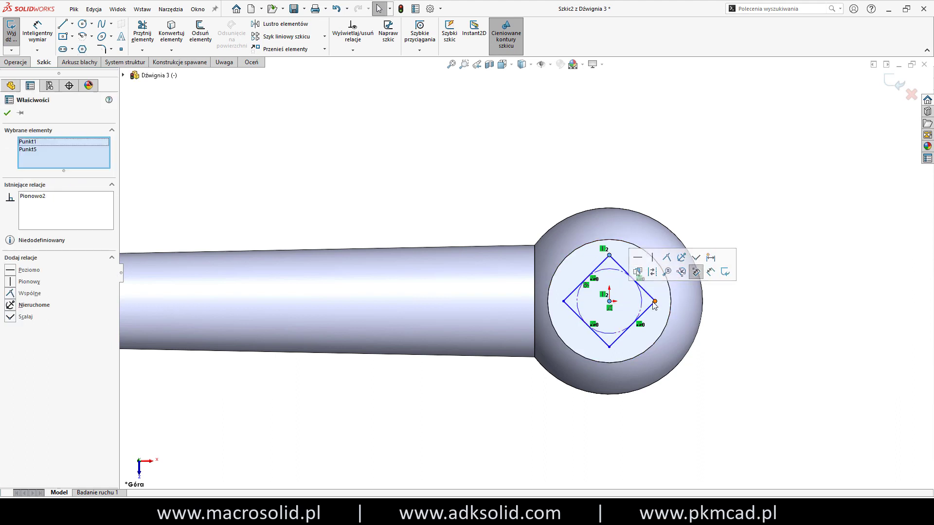
mouse_move(655, 301)
left_mouse_down()
mouse_move(667, 303)
mouse_move(659, 301)
left_mouse_up()
Dimension the square's inscribed construction circle to Ø15
scroll(693, 324, "down", 2)
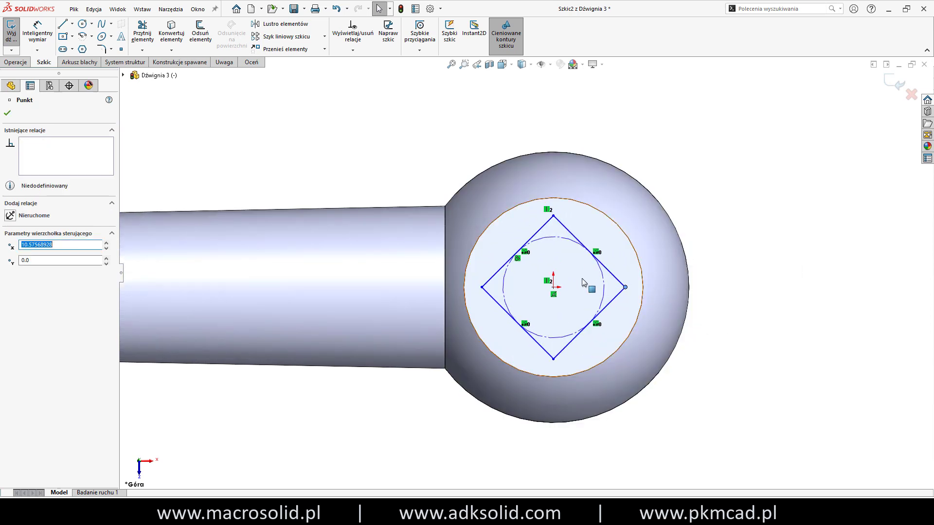
left_click(691, 183)
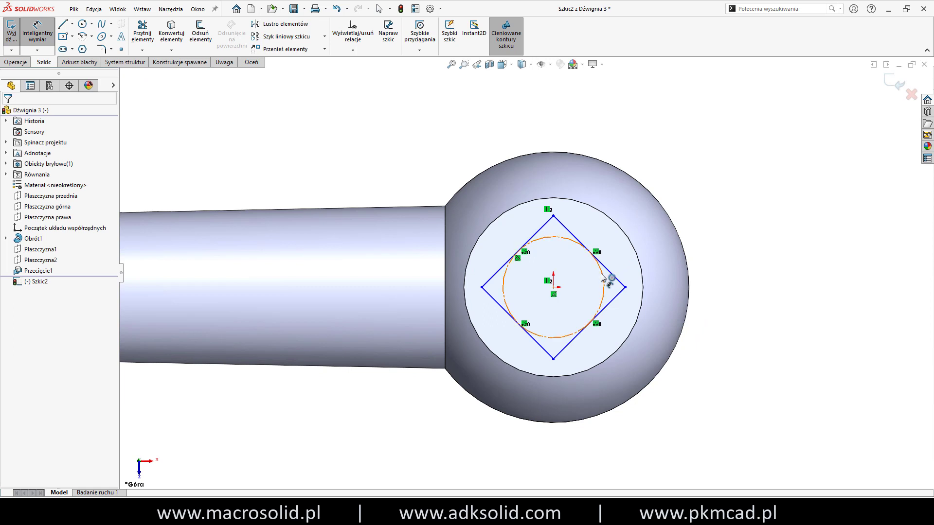
left_click(603, 272)
left_click(591, 251)
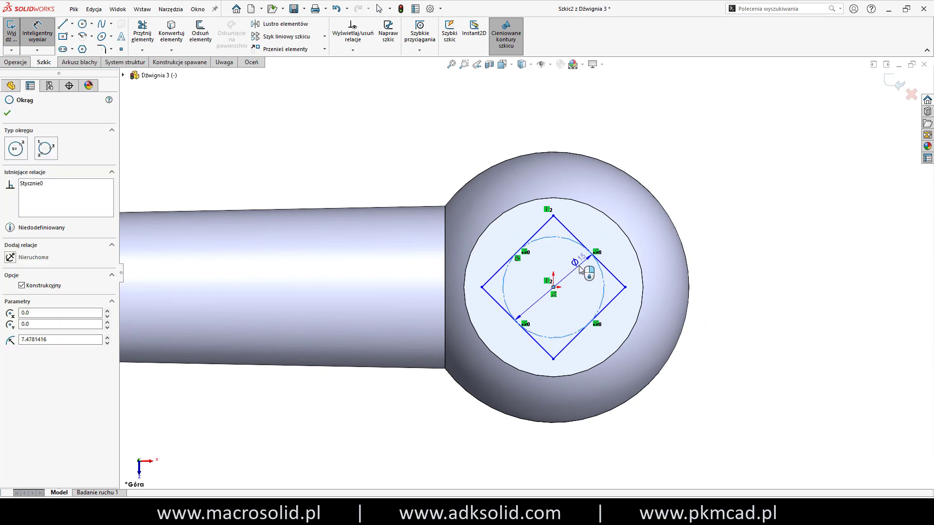
left_click(575, 273)
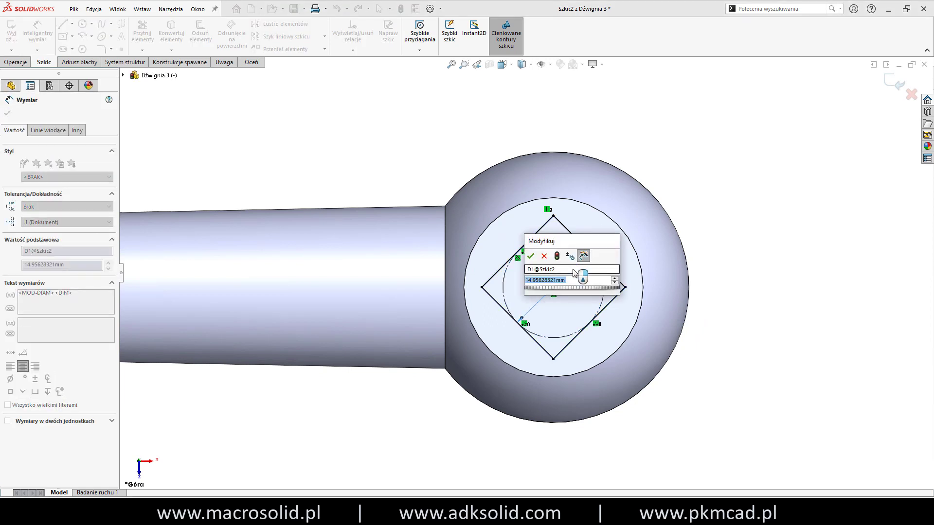
type("15")
key("Return")
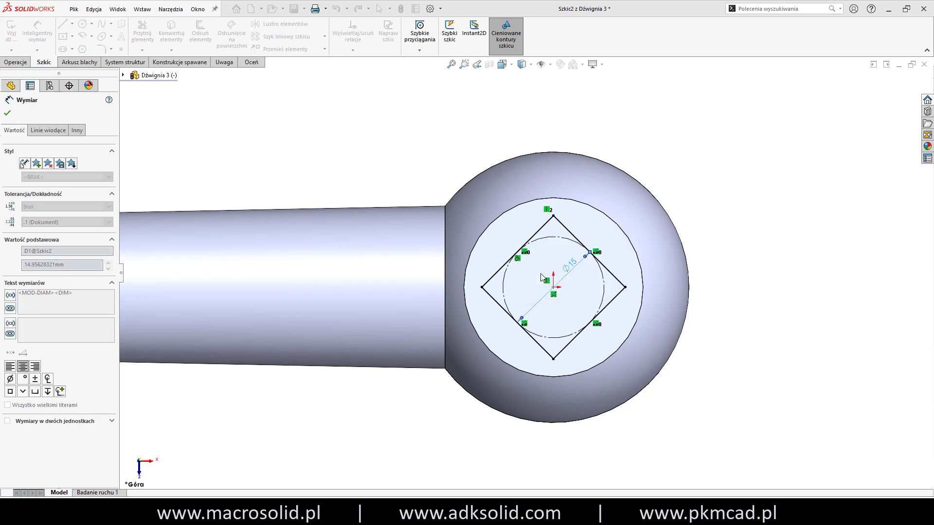
key("Escape")
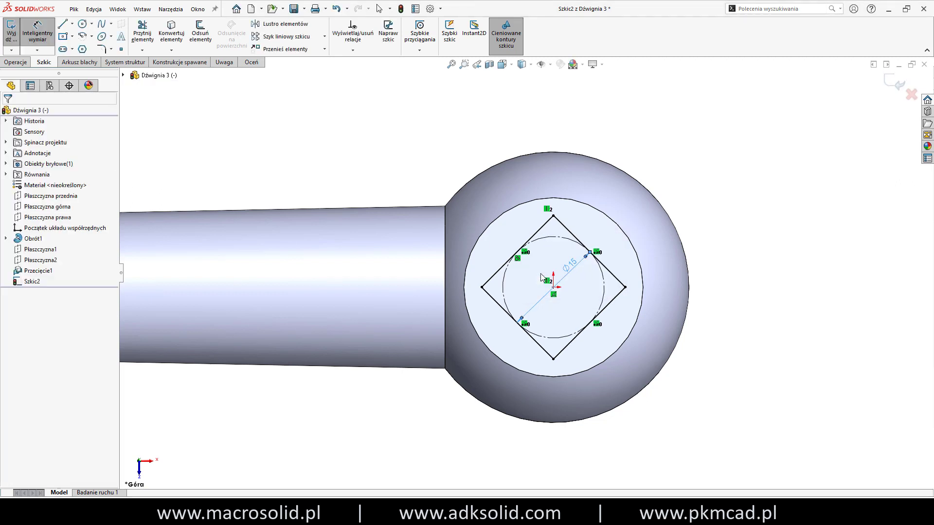
Draw a 2.6-long horizontal flat across the top corner, then select it with the construction circle
key("s")
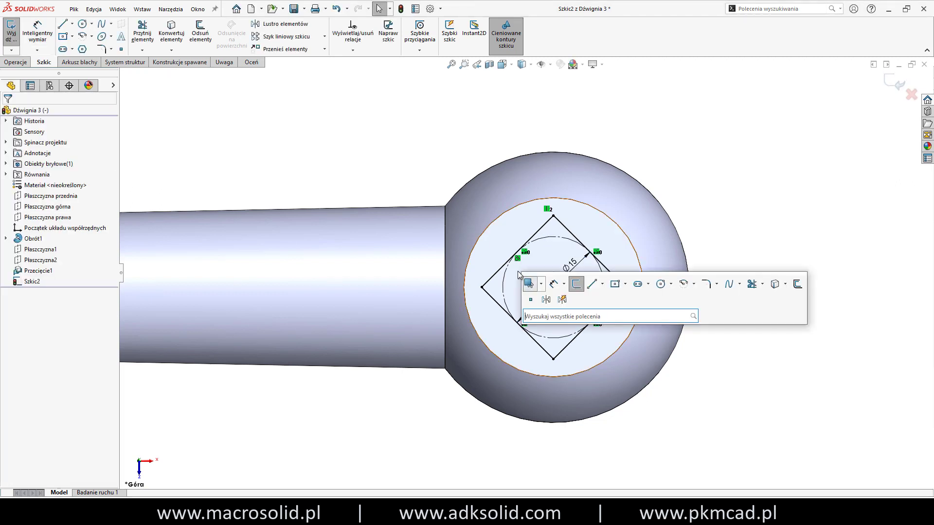
left_click(531, 279)
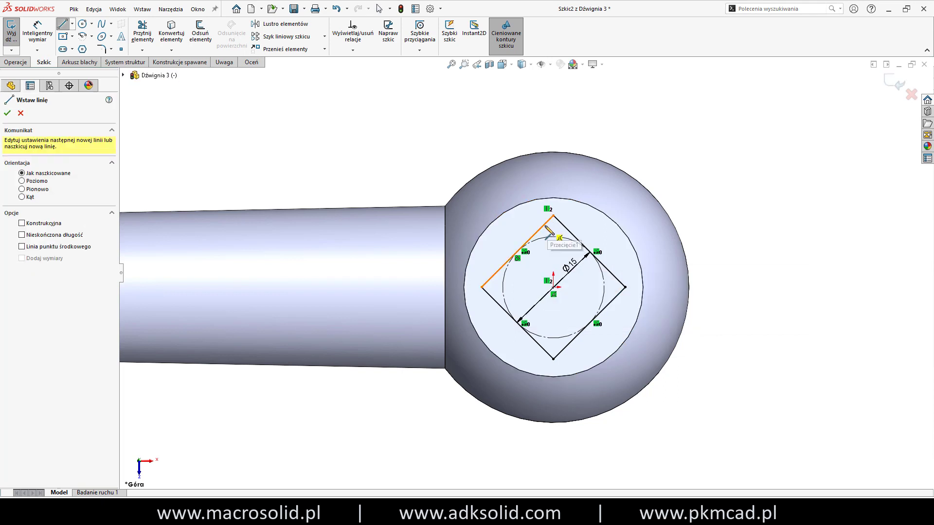
left_click(545, 237)
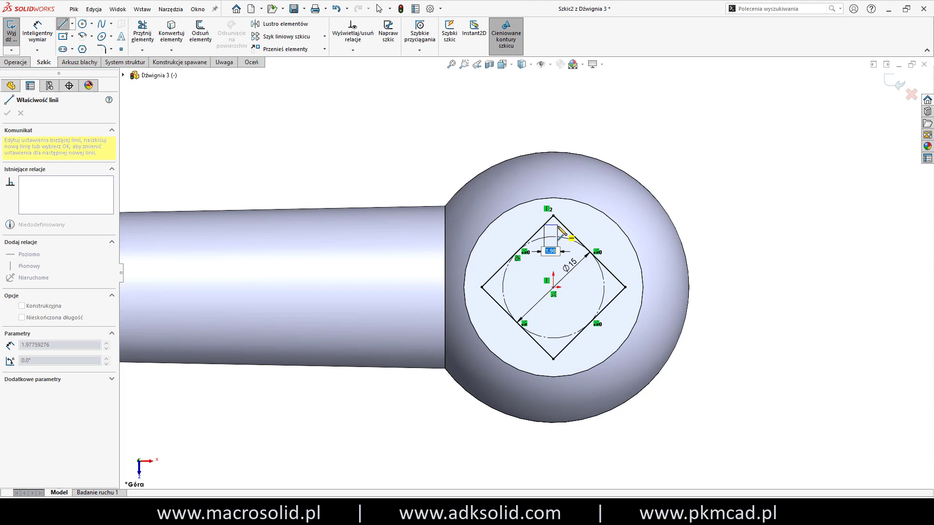
type("6")
key("Return")
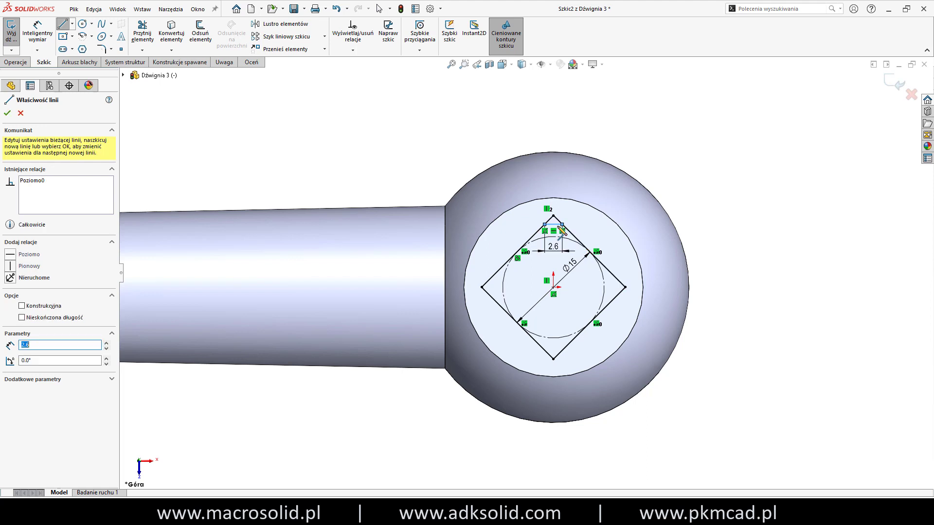
key("Escape")
key("Escape")
scroll(577, 237, "down", 3)
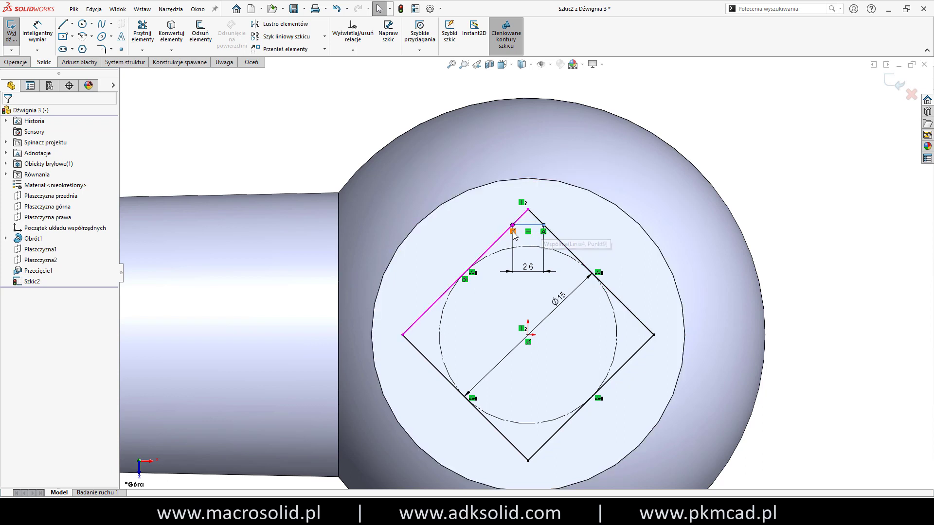
left_click(532, 226)
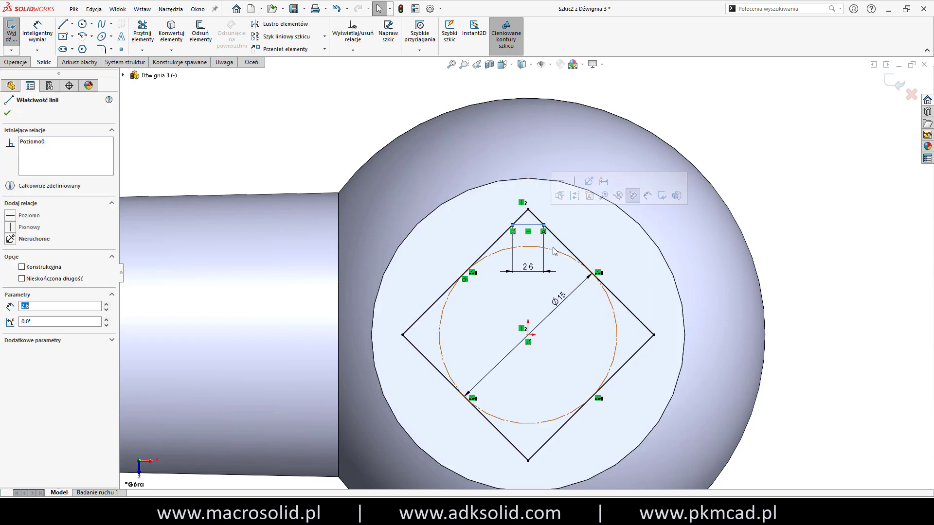
left_click(555, 252, "ctrl")
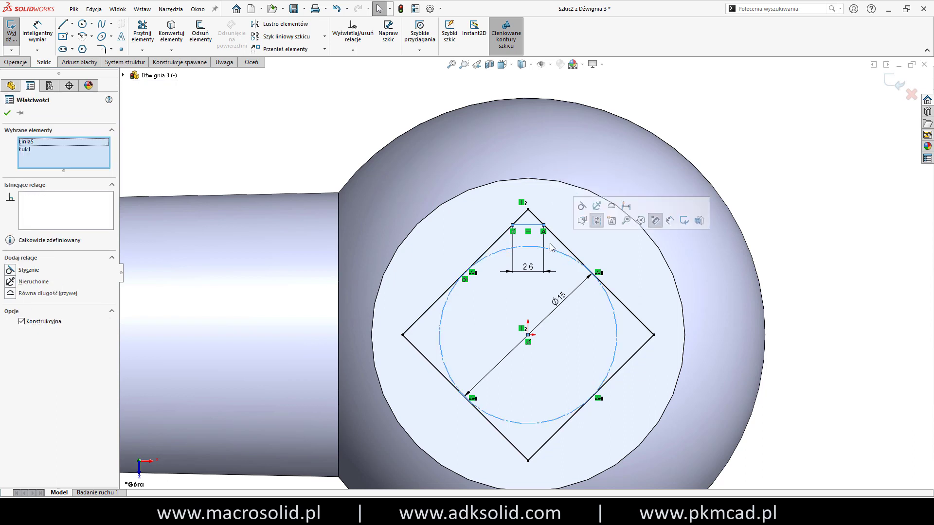
Circular-pattern the 2.6 corner line 4 times over 360° around the centre
left_click(324, 40)
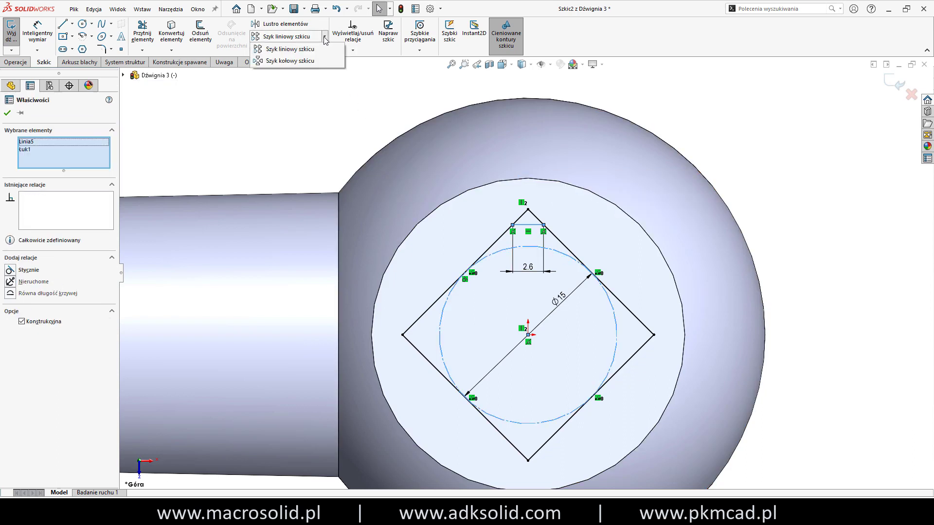
left_click(287, 61)
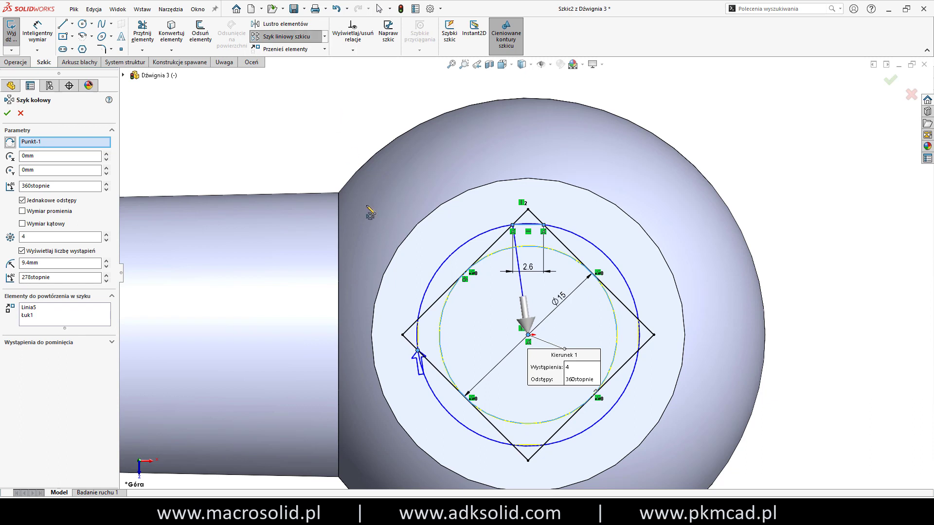
left_click(16, 239)
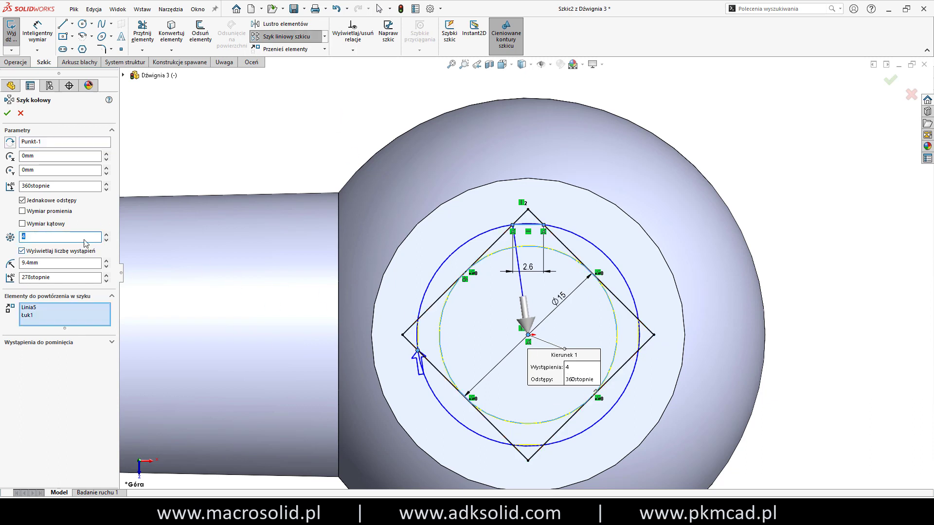
left_click(8, 114)
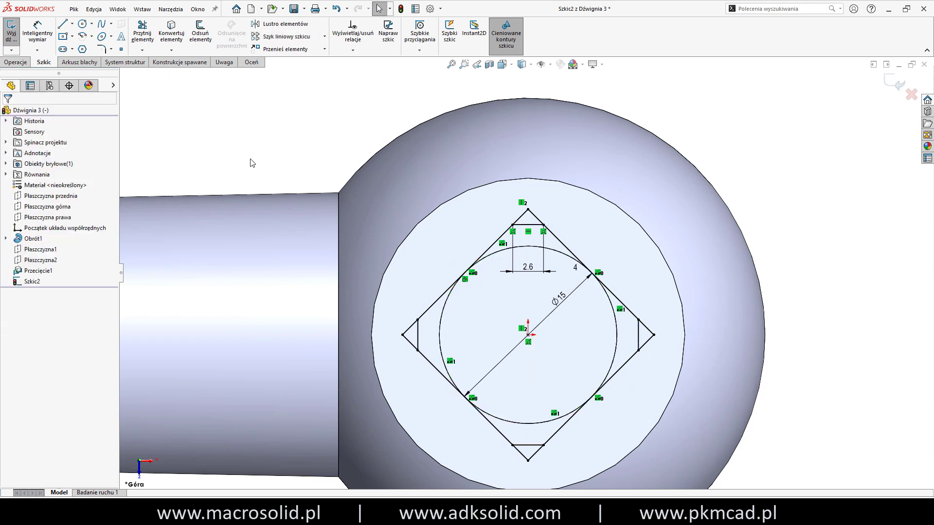
Power-trim the top, right, bottom and left corner tips off the square
key("s")
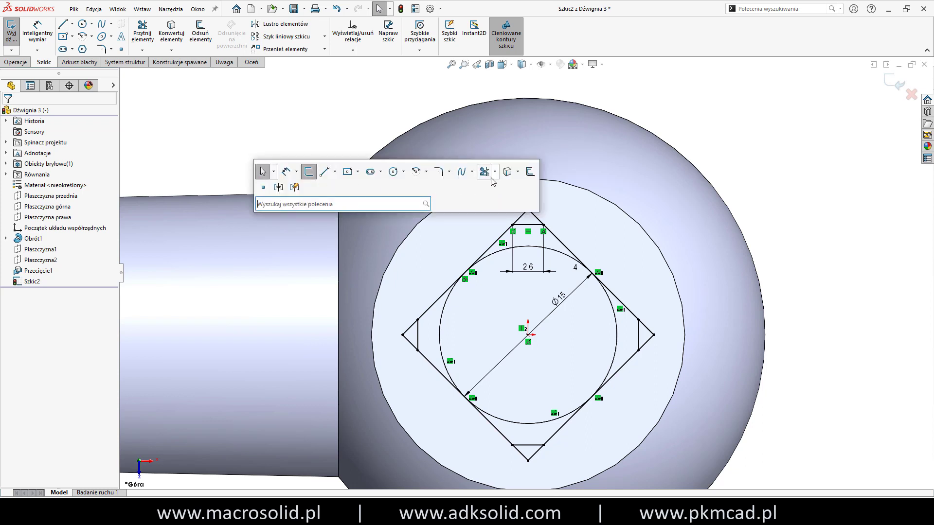
left_click(487, 176)
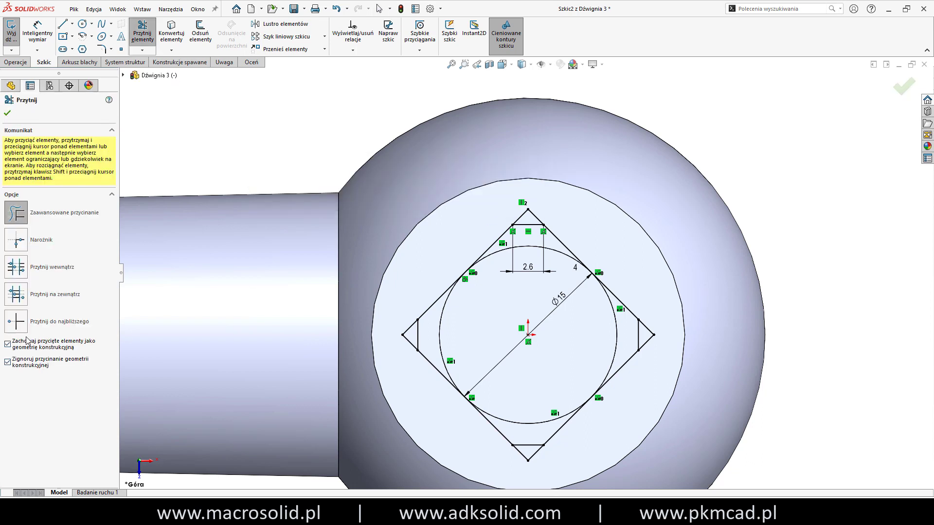
left_click_drag(507, 220, 552, 227)
left_click_drag(647, 329, 603, 404)
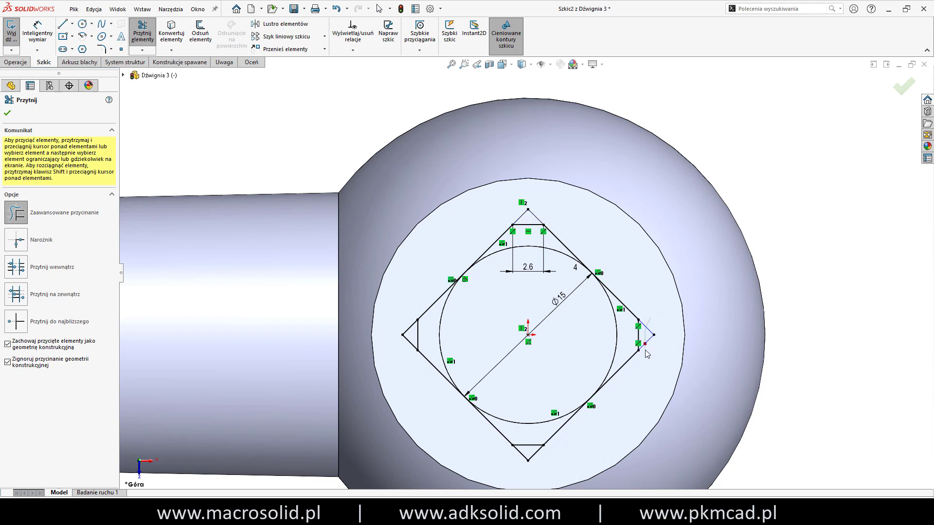
left_click_drag(526, 457, 491, 447)
left_click_drag(407, 359, 408, 297)
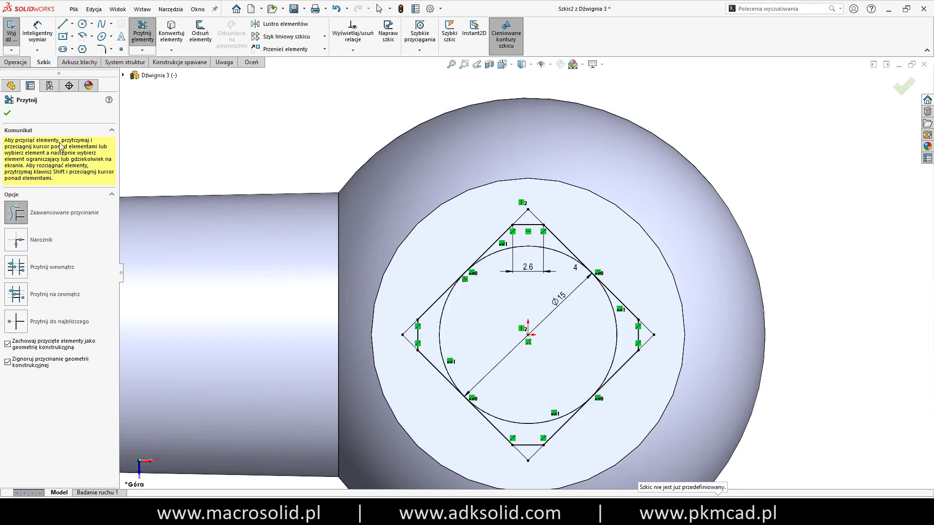
left_click(8, 113)
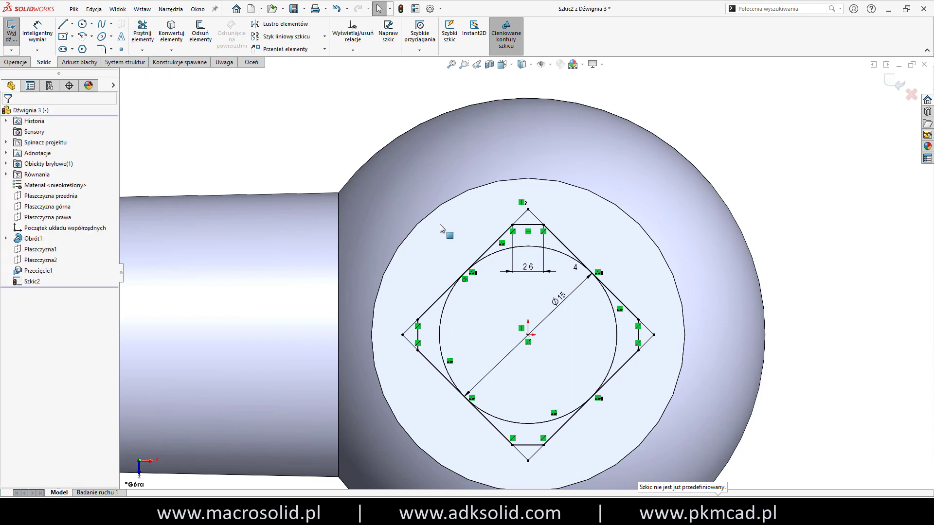
Exit the sketch and extrude-cut the socket Through All – Both through the ball head
key("f")
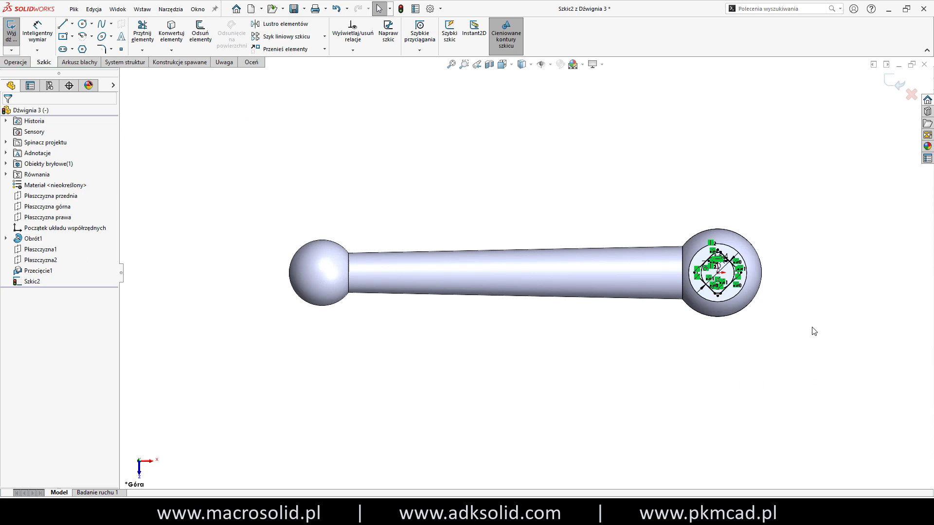
left_click(889, 86)
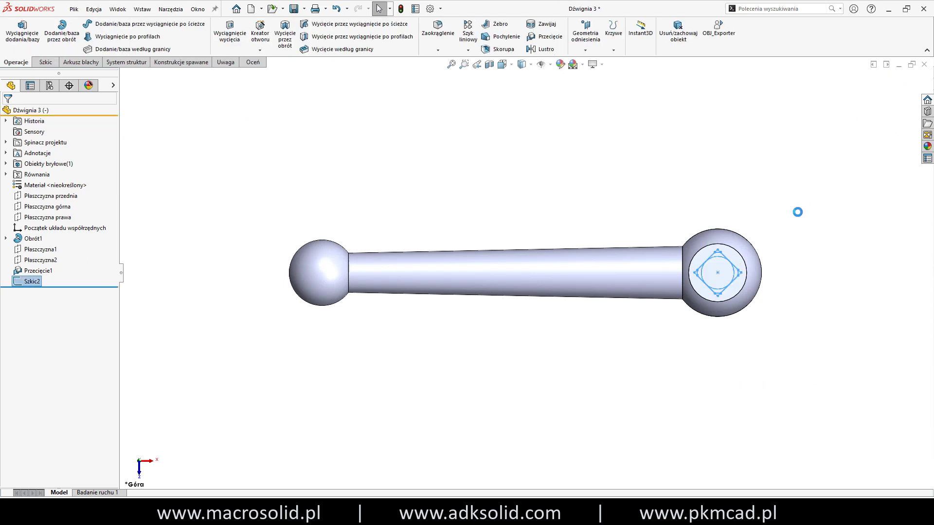
key("ctrl+7")
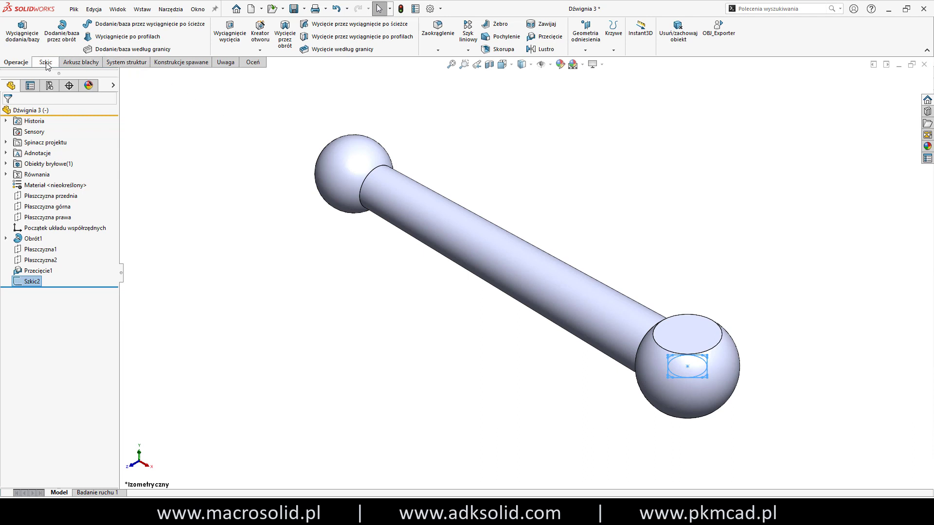
left_click(219, 30)
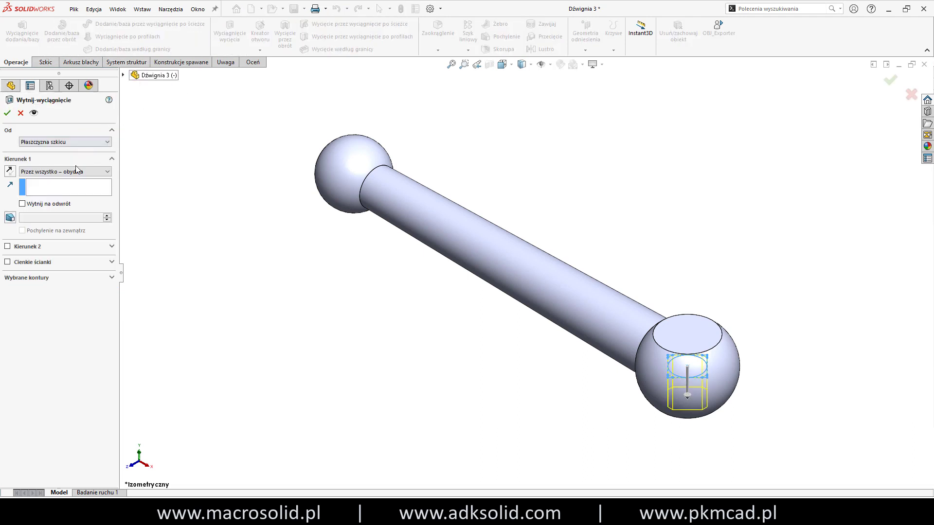
scroll(74, 173, "down", 2)
left_click(73, 174)
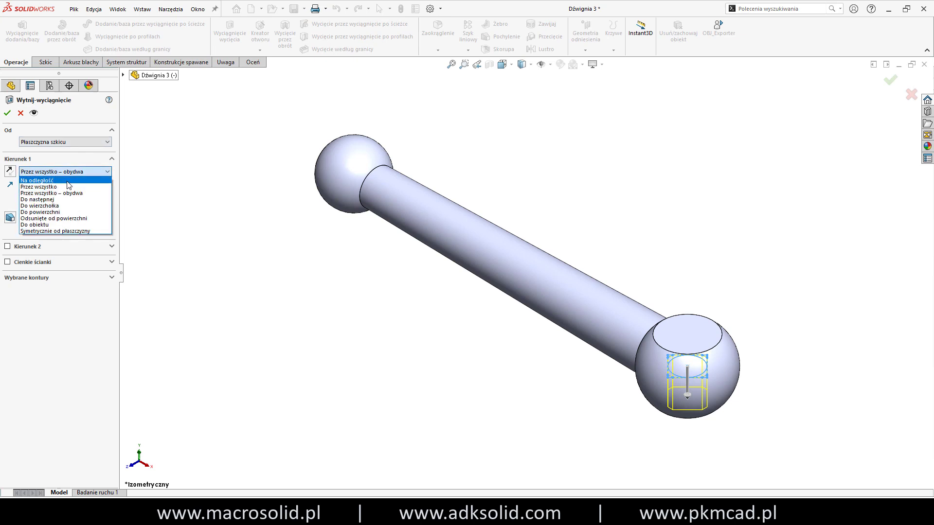
left_click(70, 187)
left_click(68, 172)
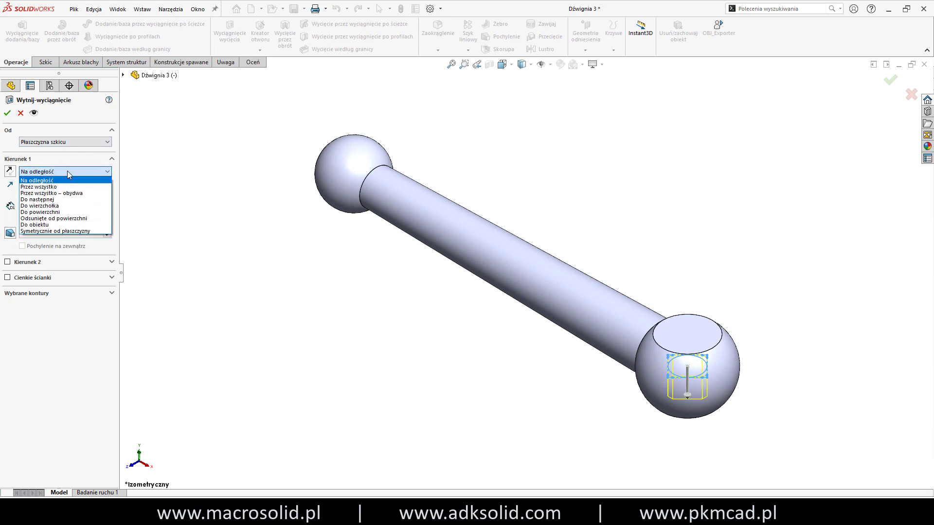
scroll(68, 194, "down", 2)
left_click(68, 199)
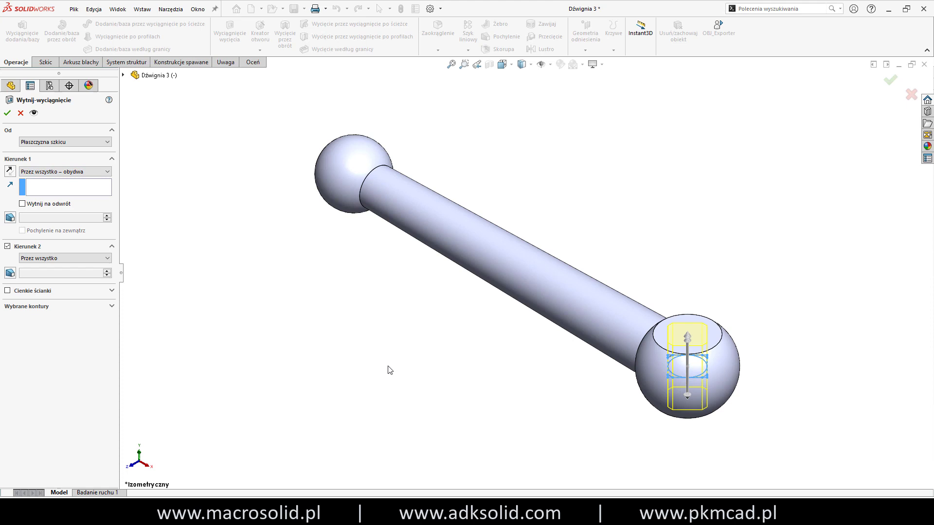
left_click(7, 114)
left_click(822, 409)
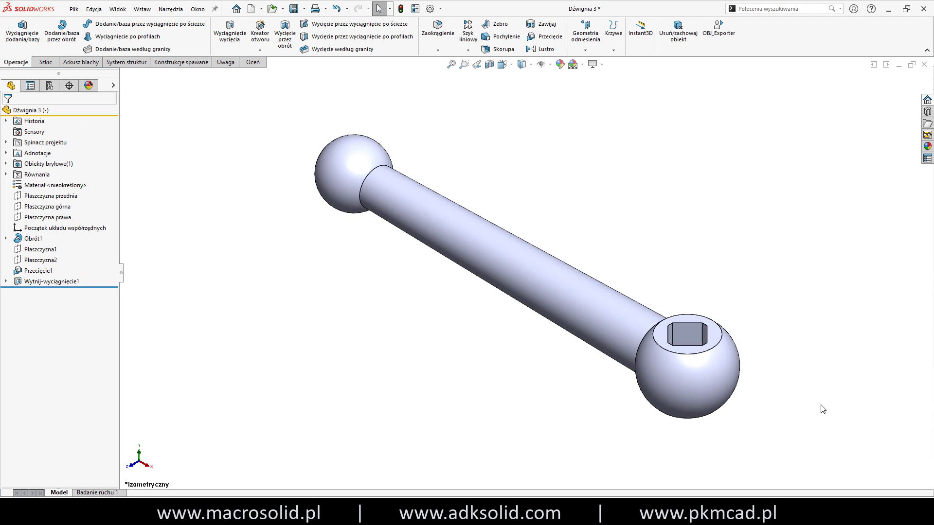
On the top plane, sketch a line from the origin to the ball's outer edge
left_click(62, 210)
left_click(70, 197)
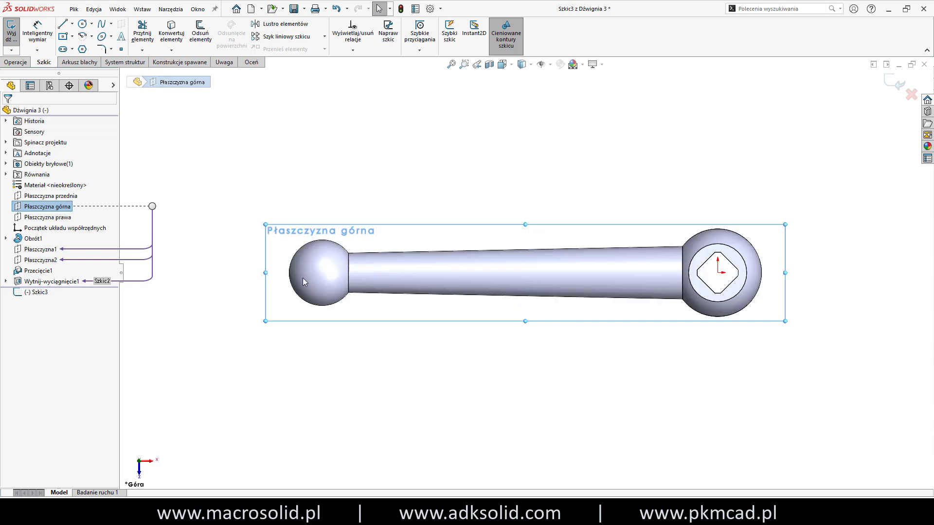
scroll(802, 248, "down", 4)
scroll(749, 286, "down", 3)
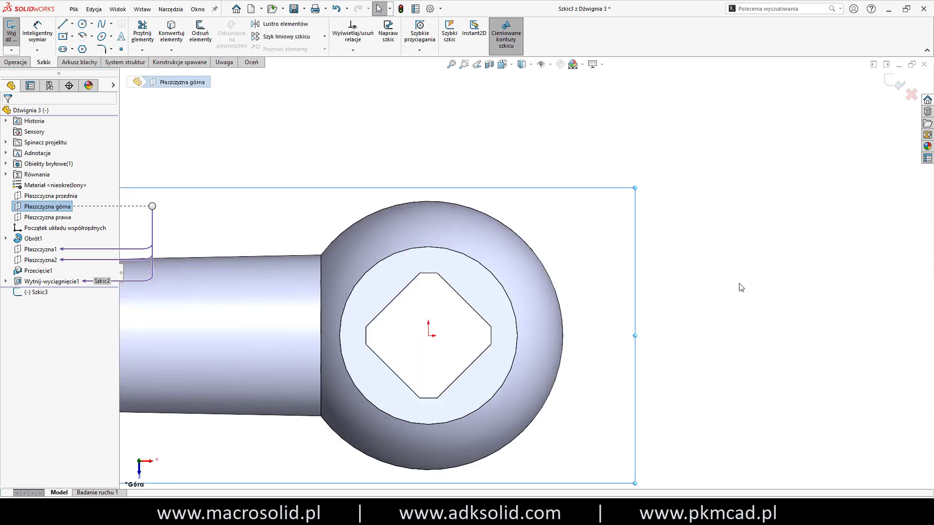
key("z")
left_click(664, 348)
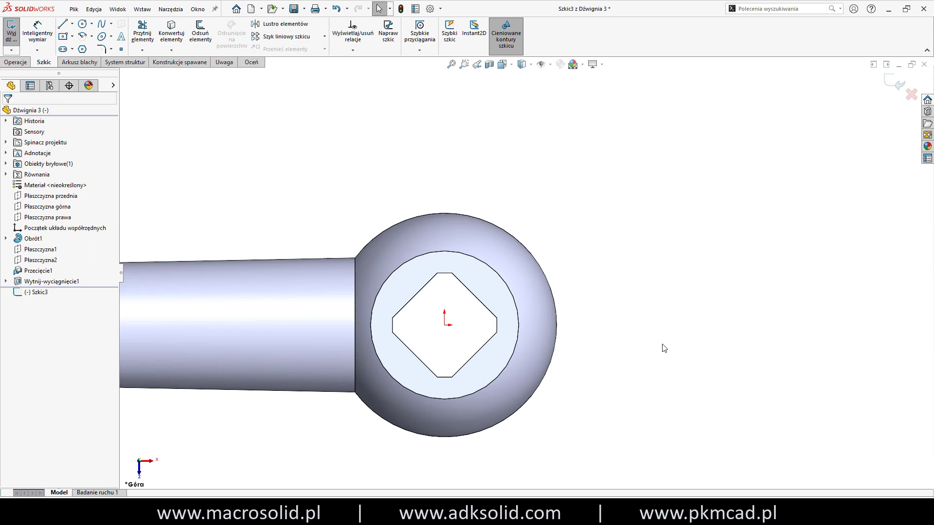
key("s")
left_click(525, 331)
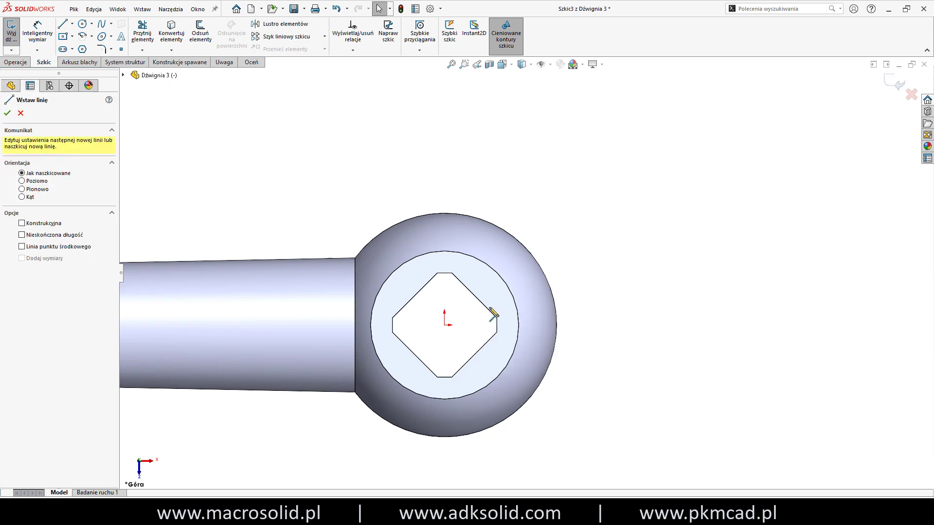
left_click(444, 325)
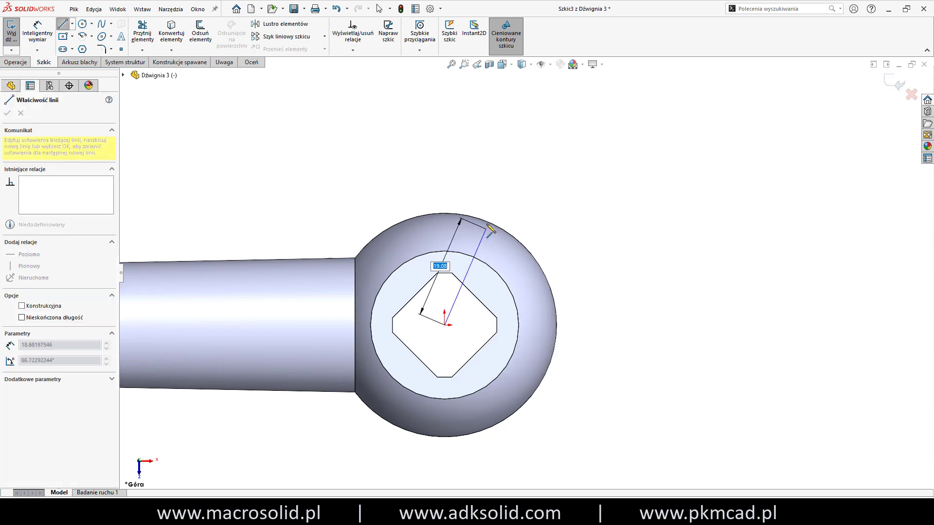
left_click(515, 239)
key("Escape")
Dimension the line at 45° from vertical and close the sketch
right_click_drag(552, 202, 559, 162)
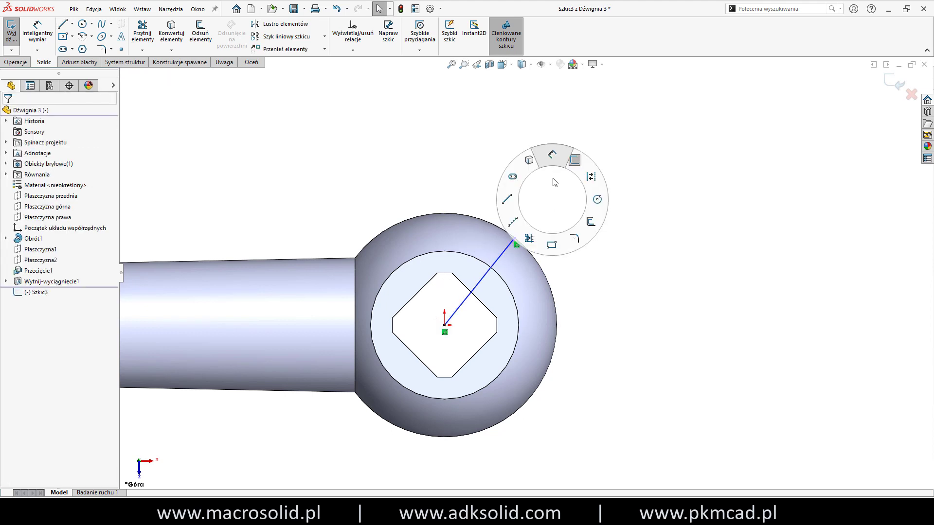
left_click(507, 252)
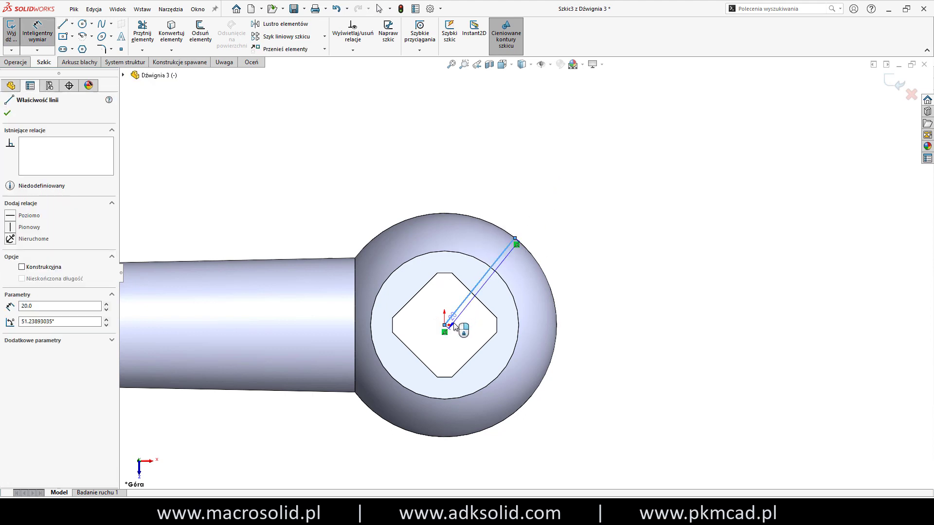
left_click(444, 325)
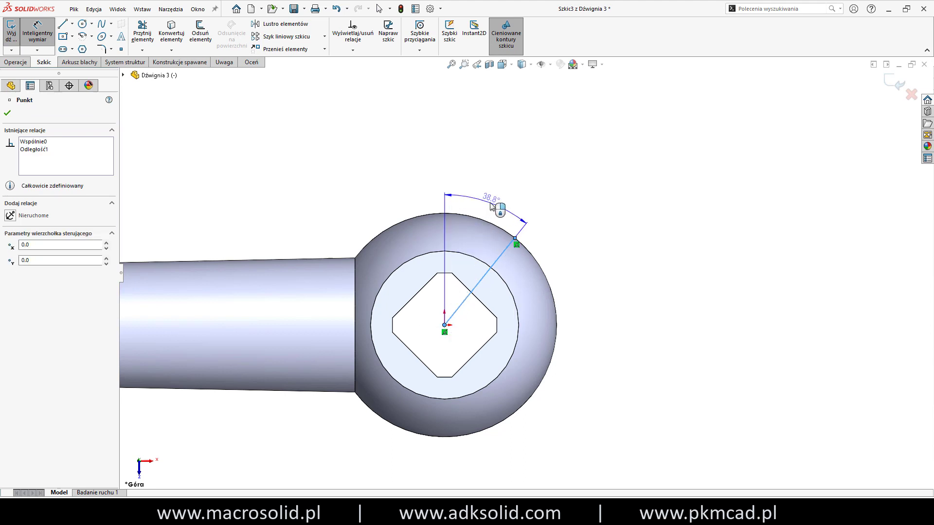
left_click(492, 207)
type("45")
key("Return")
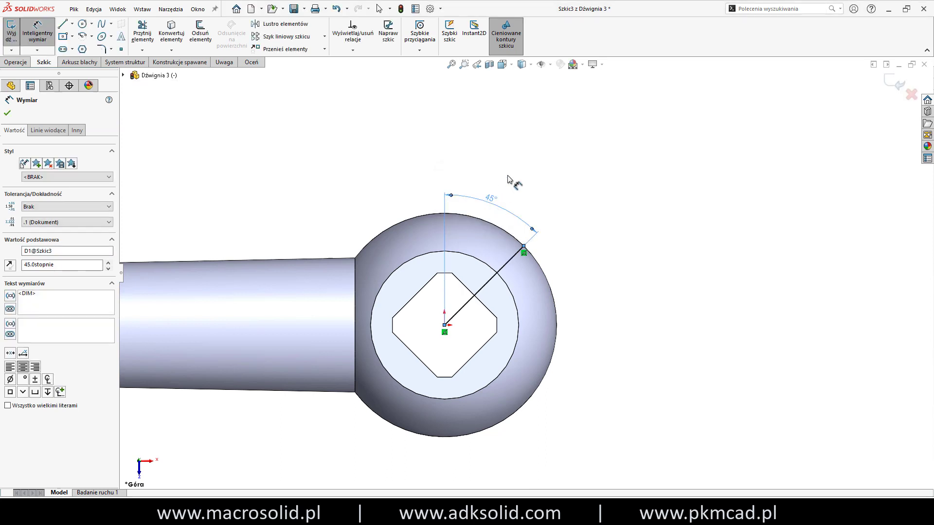
key("Escape")
key("d")
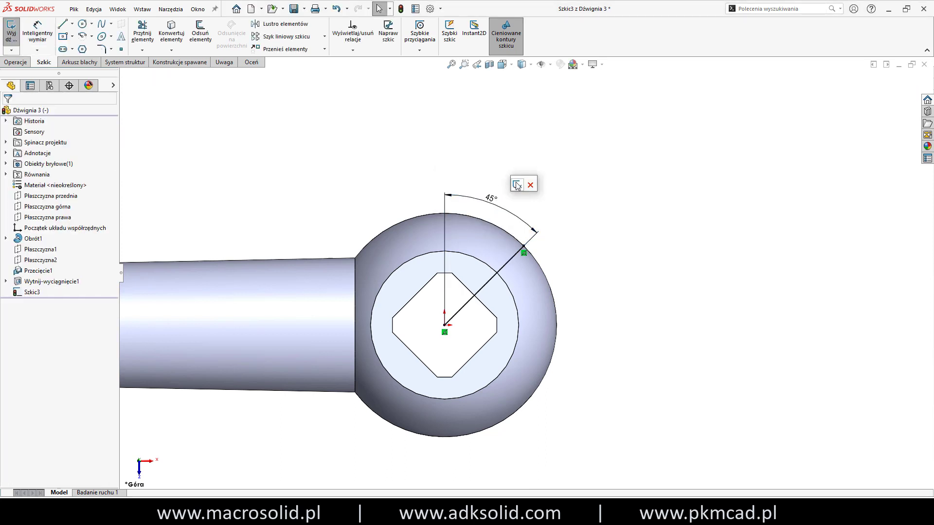
left_click(516, 185)
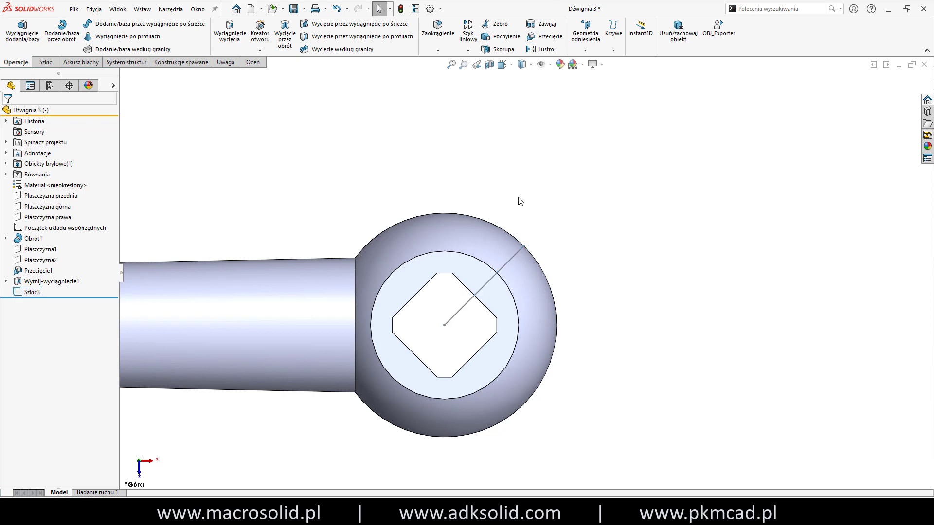
Create plane Płaszczyzna3 perpendicular to Linia1 at its outer endpoint
middle_click_drag(519, 201, 501, 216)
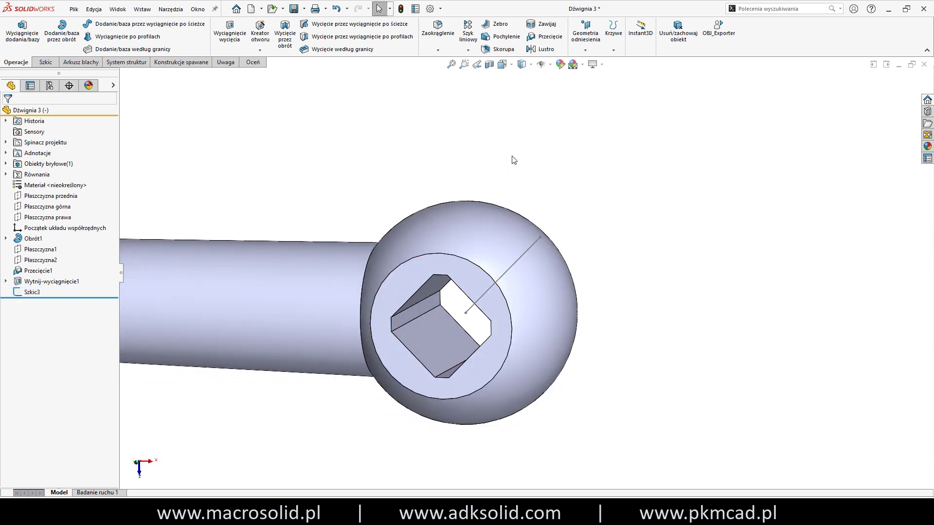
left_click(585, 30)
left_click(593, 62)
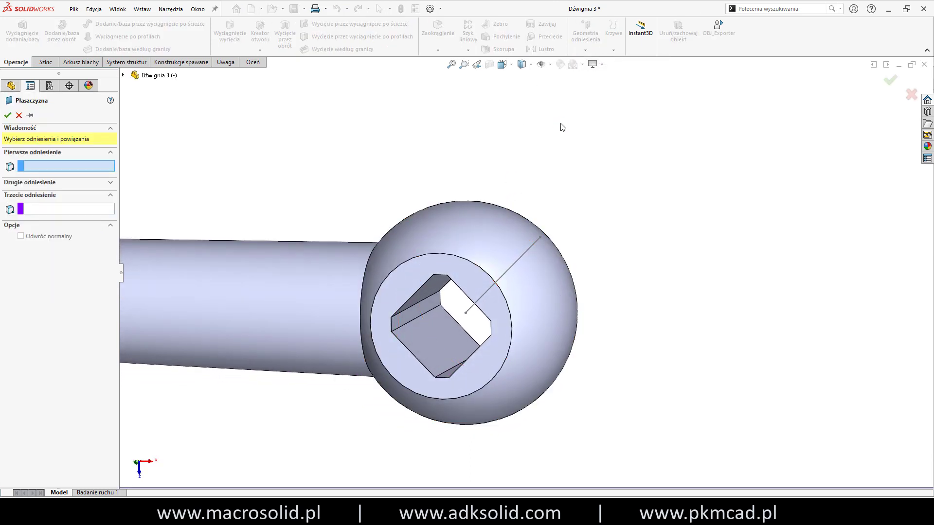
left_click(537, 245)
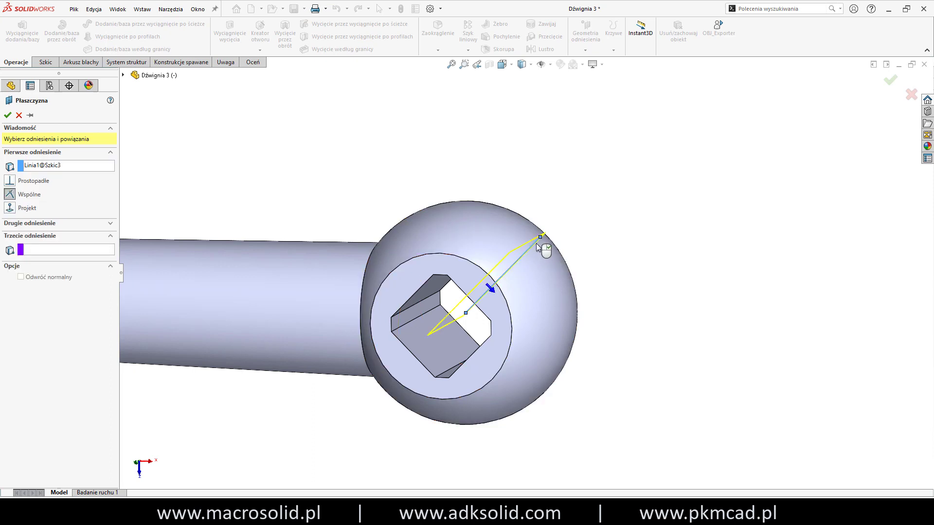
left_click(540, 237)
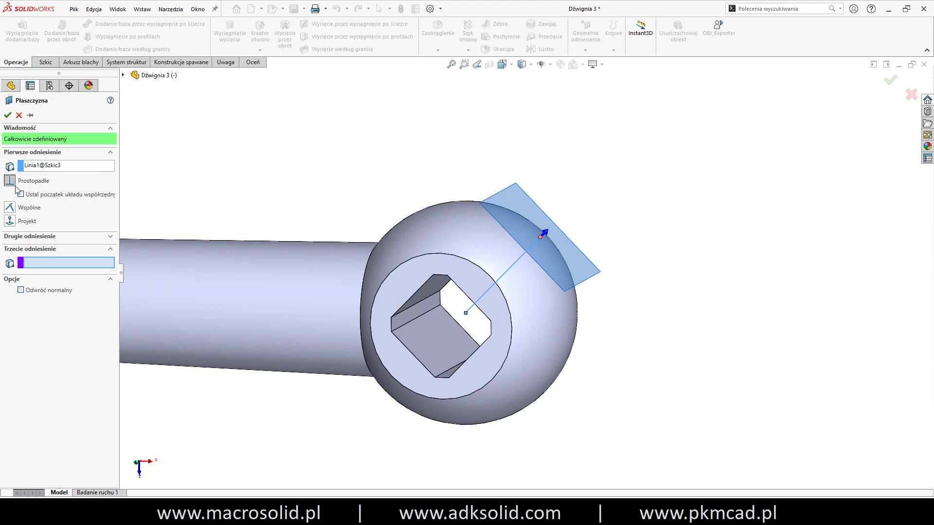
left_click(21, 237)
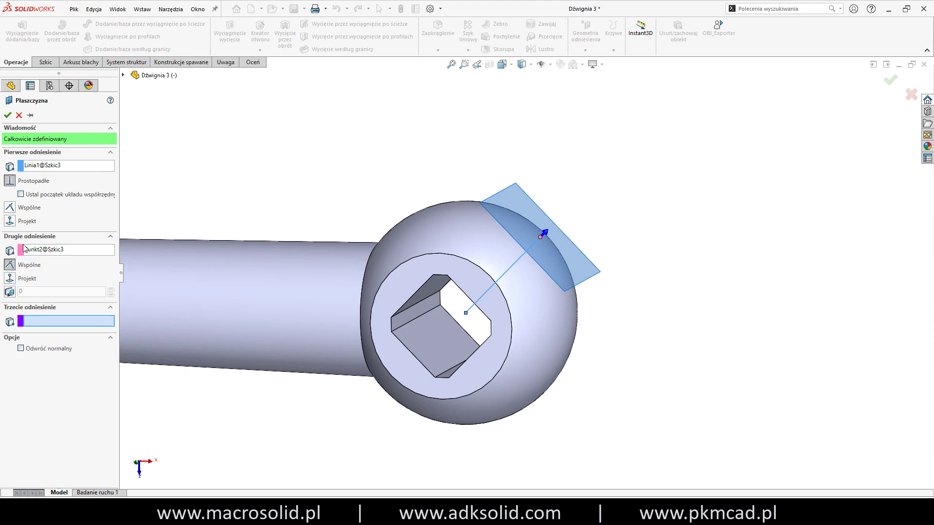
left_click(8, 116)
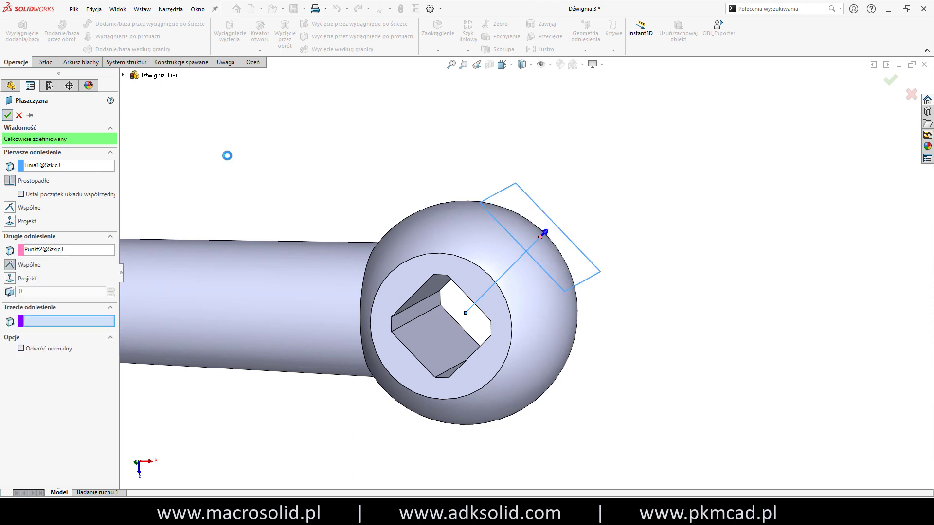
left_click(570, 246)
key("s")
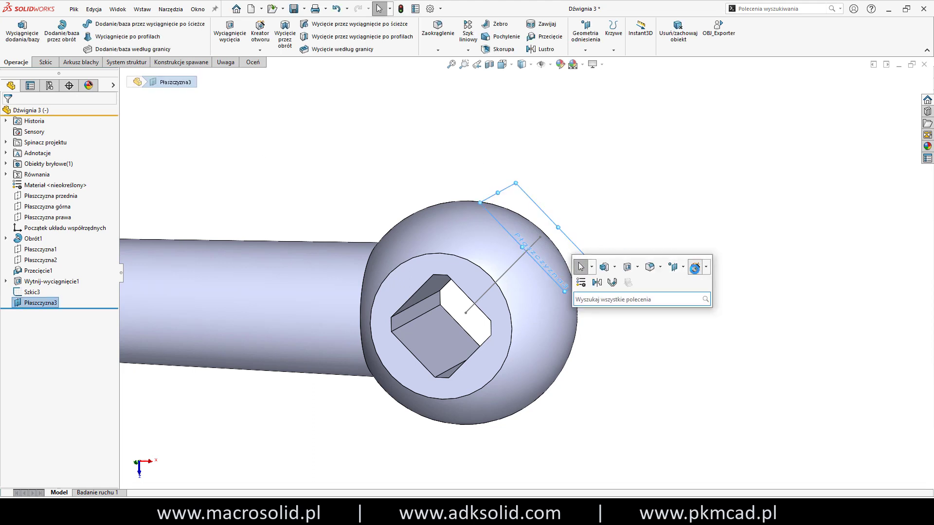
Add a Ø4.2 mm Through All hole at the angled line's end on Płaszczyzna3
left_click(694, 268)
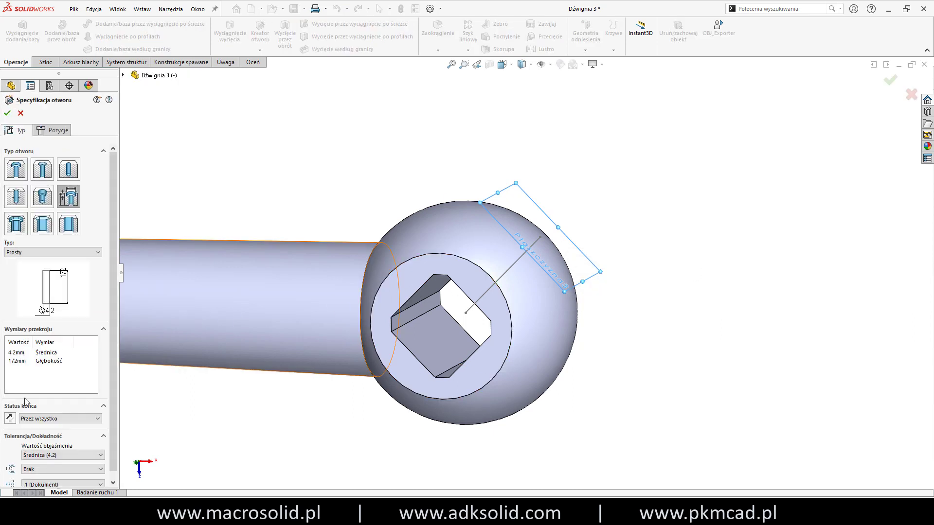
left_click(29, 418)
left_click(36, 426)
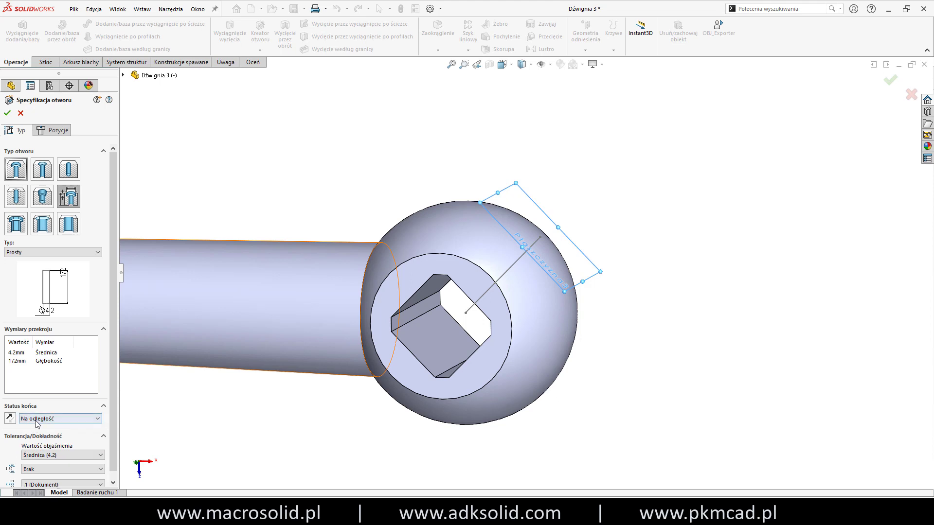
left_click(37, 432)
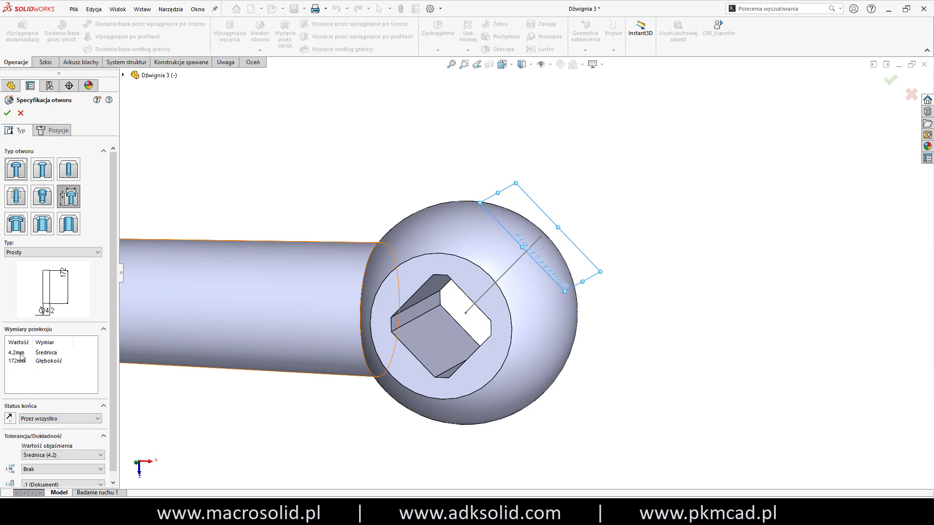
left_click(21, 354)
left_click(53, 130)
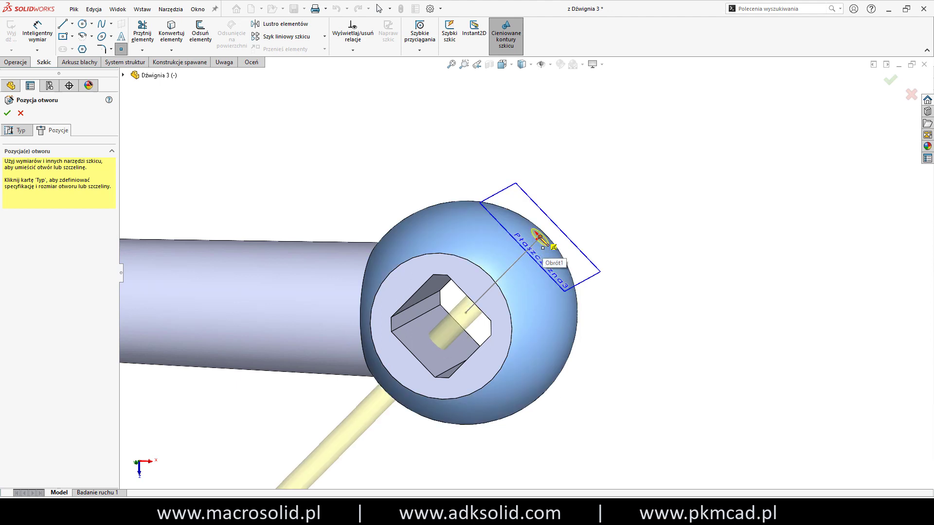
left_click(540, 237)
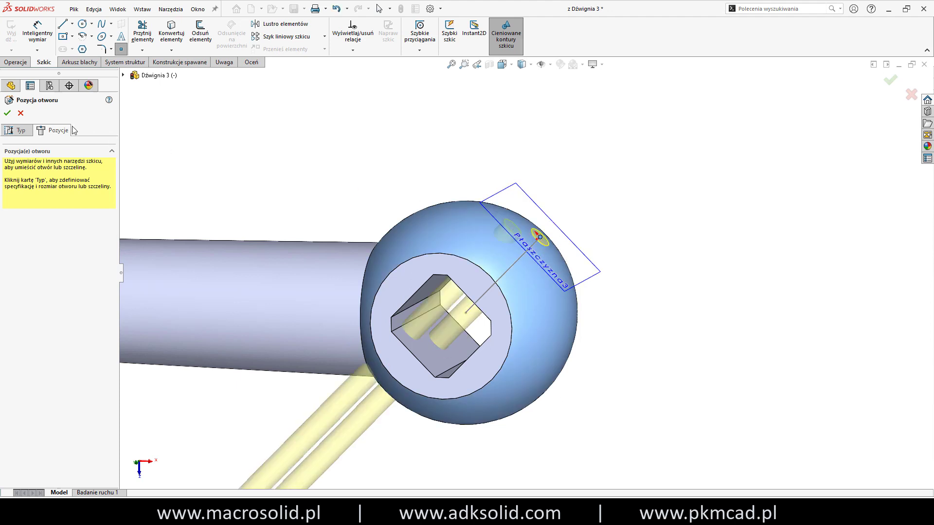
left_click(17, 130)
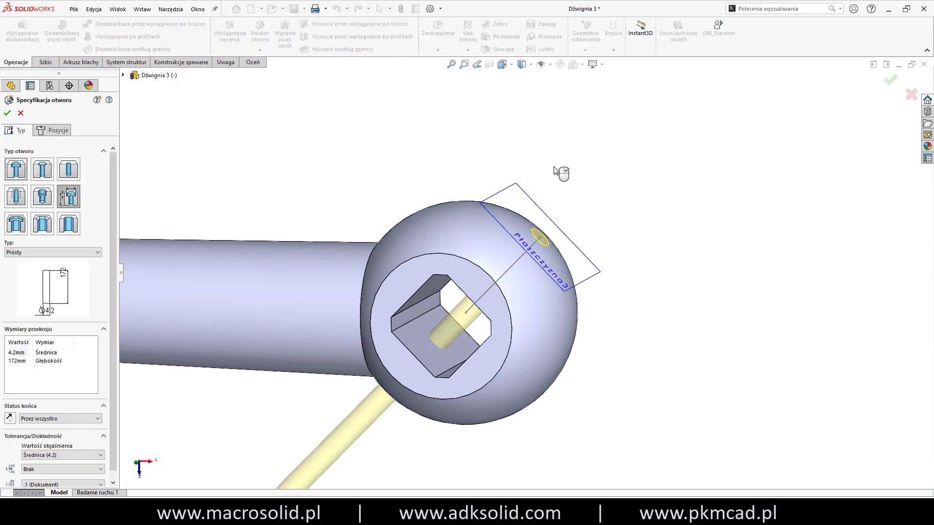
middle_click_drag(554, 173, 548, 180)
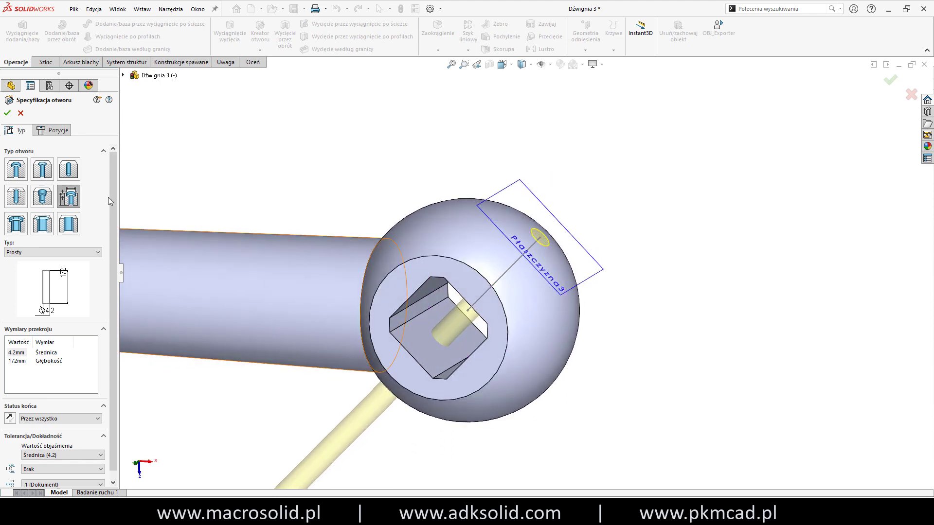
left_click(7, 114)
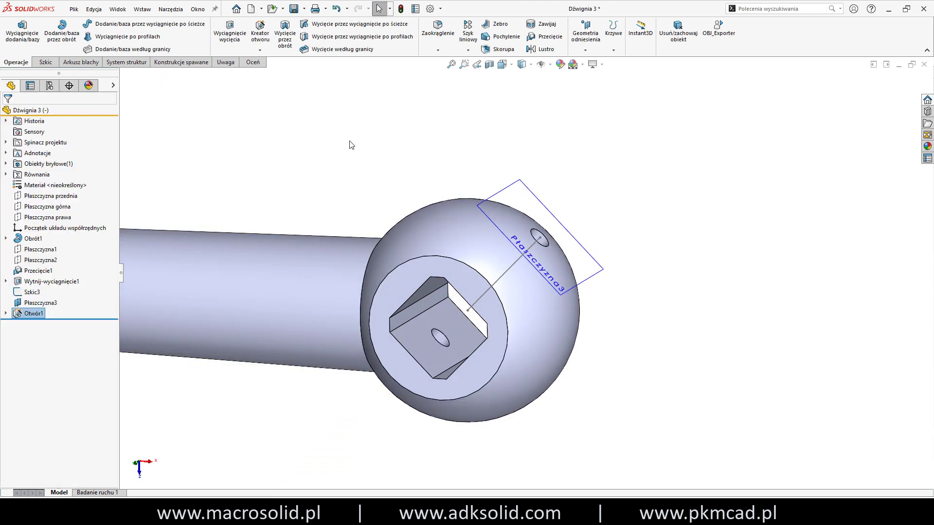
Hide the Szkic3 helper line and Płaszczyzna3, then show the lever in isometric view
left_click(113, 86)
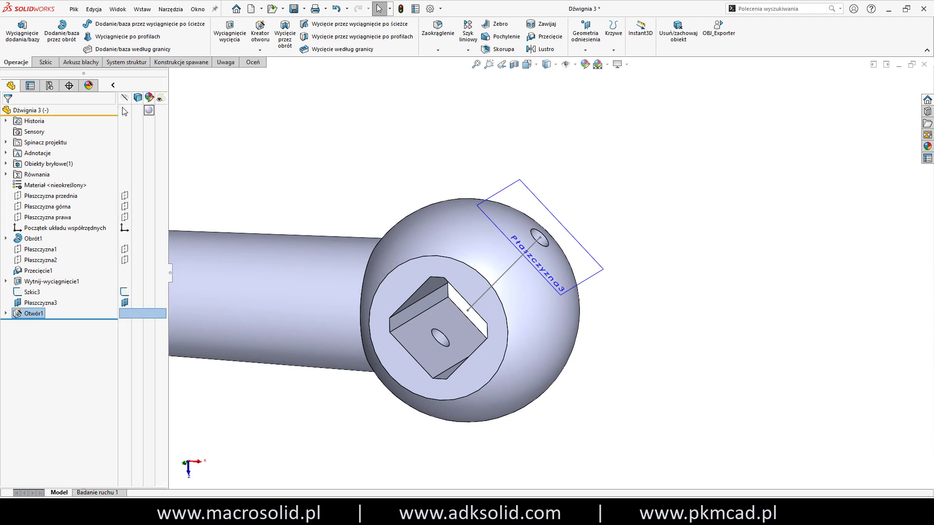
left_click(124, 291)
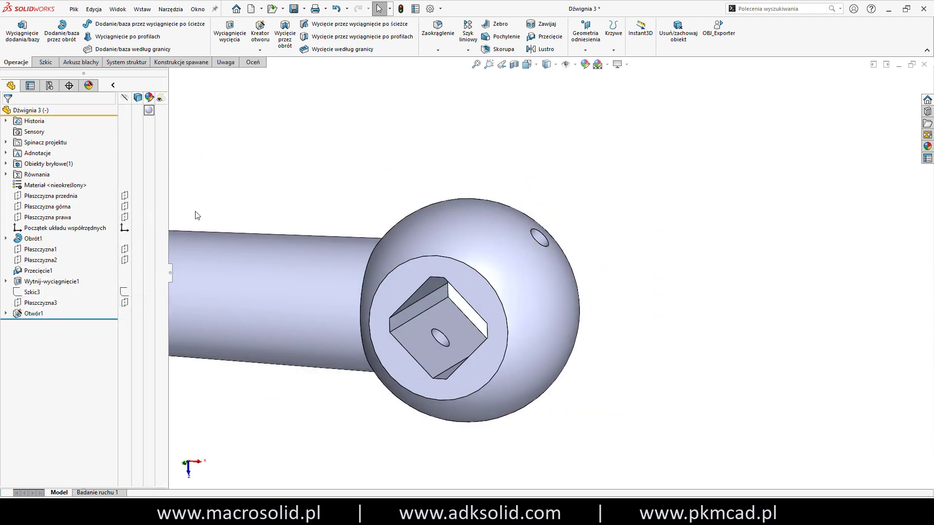
left_click(114, 85)
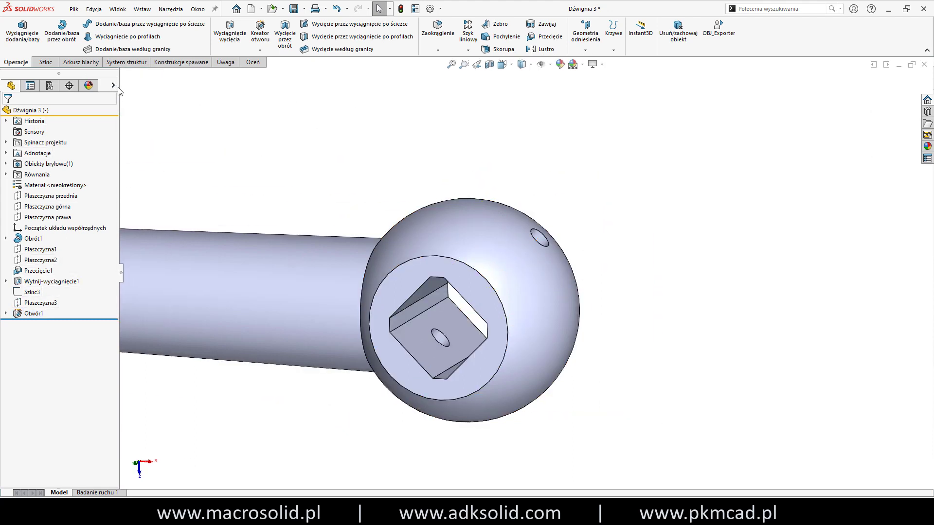
left_click(501, 64)
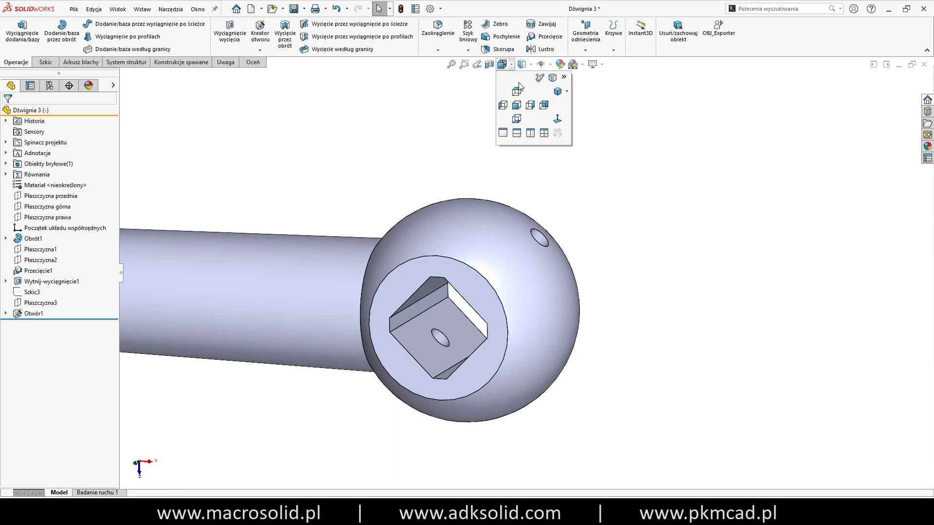
left_click(559, 99)
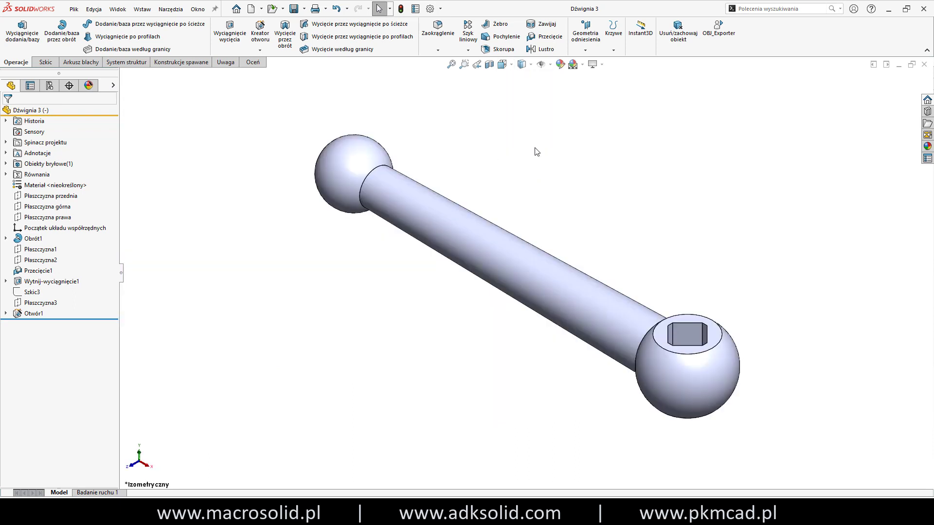
Set the part's unspecified material to C45 steel
right_click(55, 186)
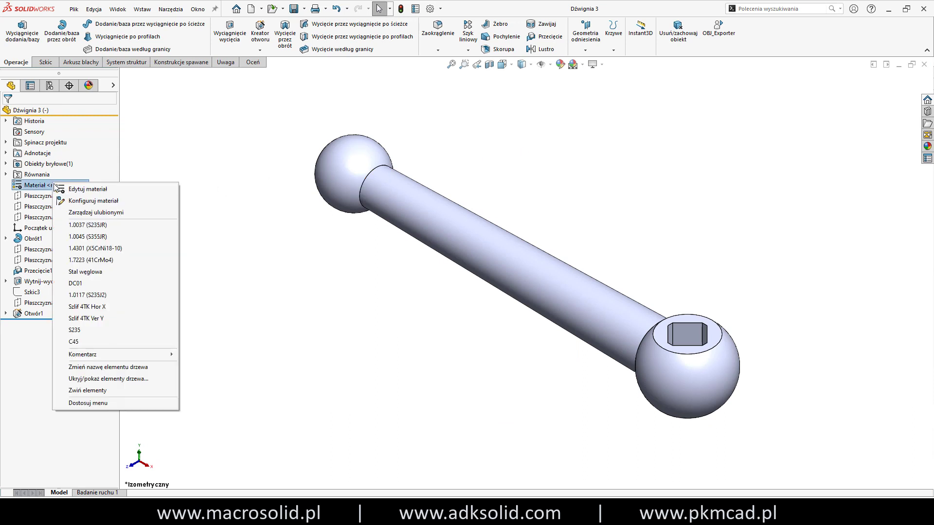
left_click(80, 342)
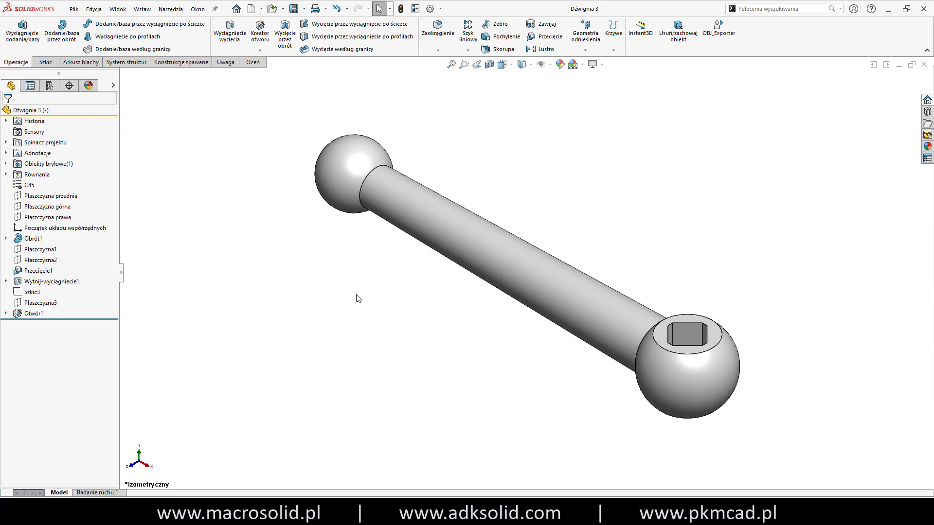